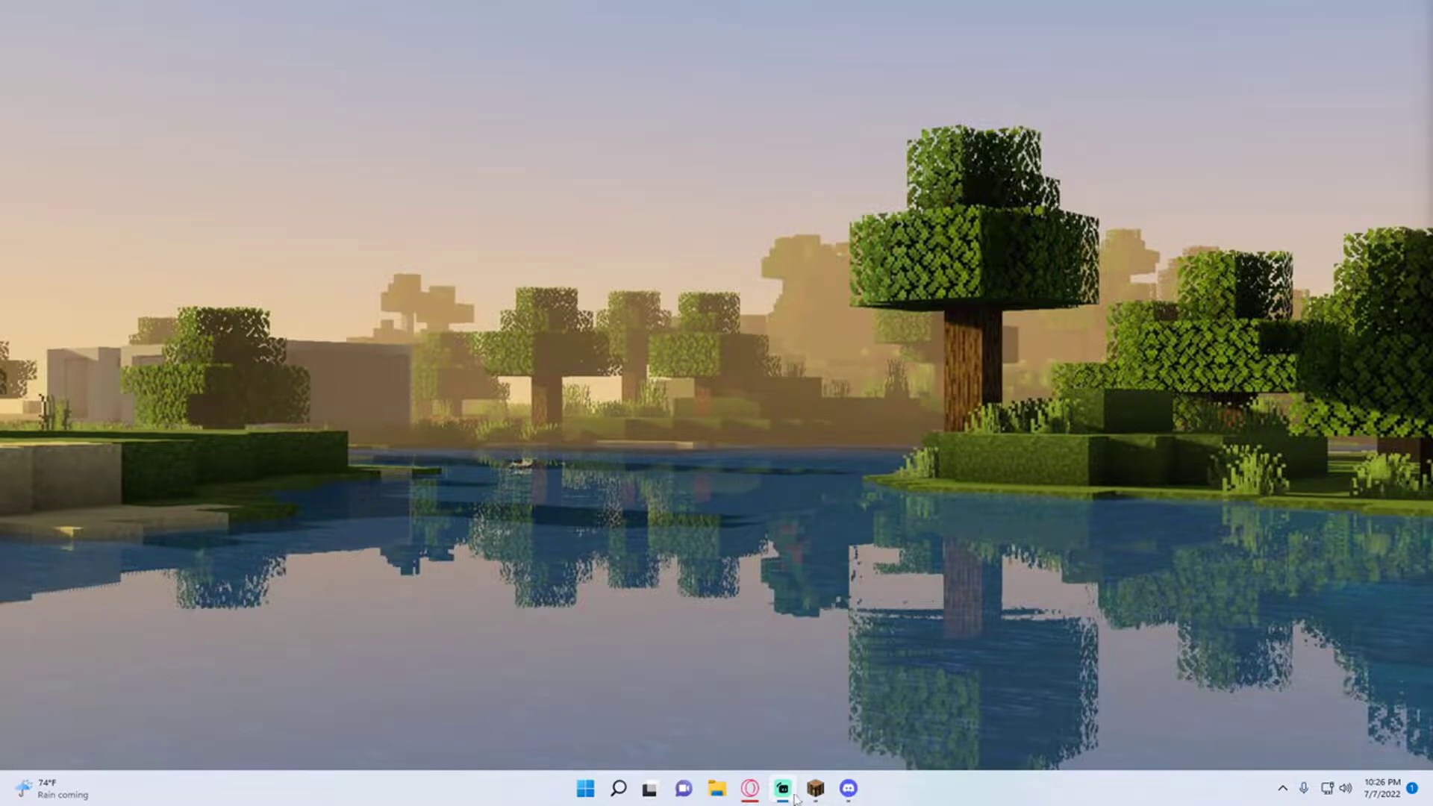
# - Create a new desktop folder named 'Playit Server'
pyautogui.click(750, 788)
pyautogui.moveTo(523, 8); pyautogui.dragTo(925, 86)
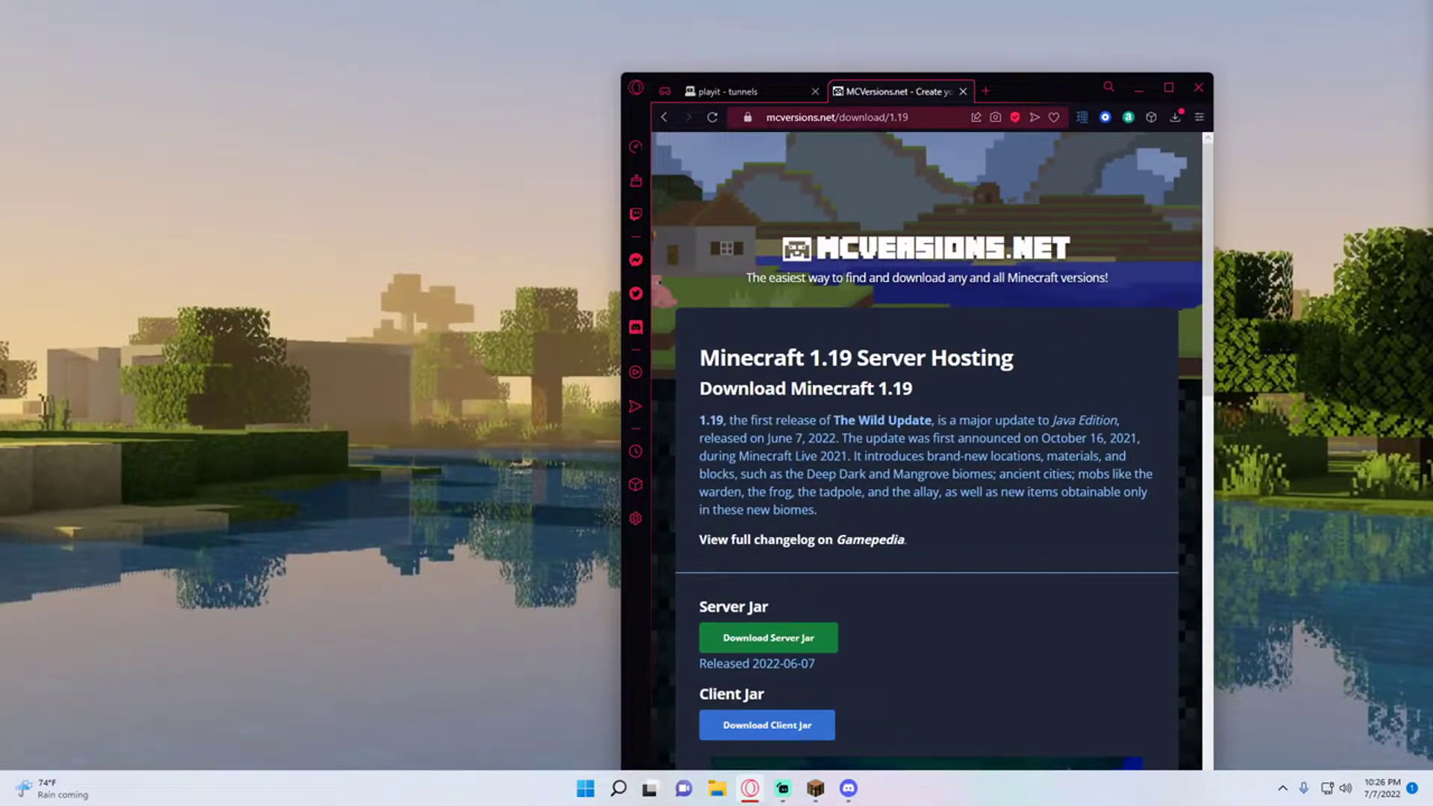
pyautogui.rightClick(193, 124)
pyautogui.moveTo(232, 239)
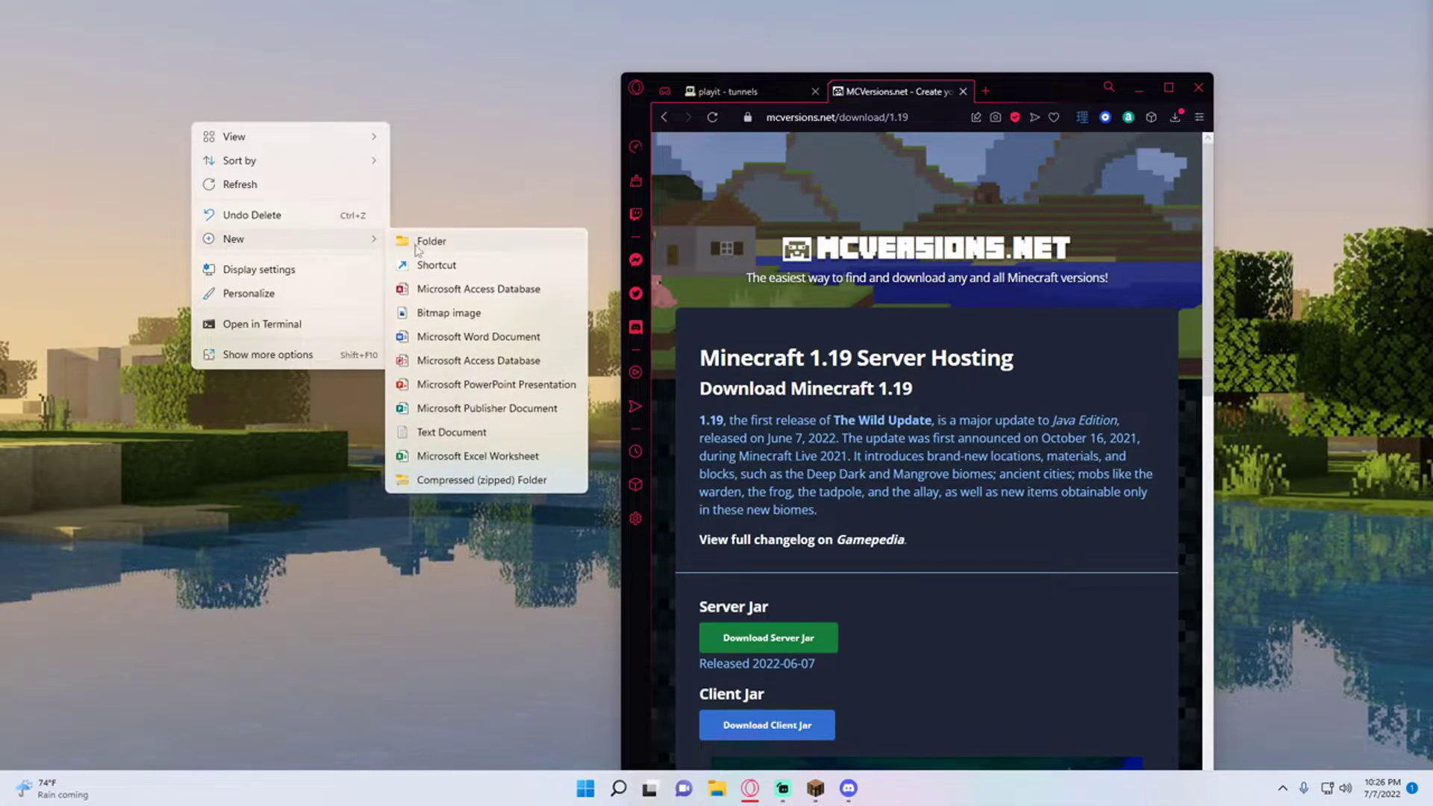
pyautogui.click(426, 242)
pyautogui.write('Playit Sre')
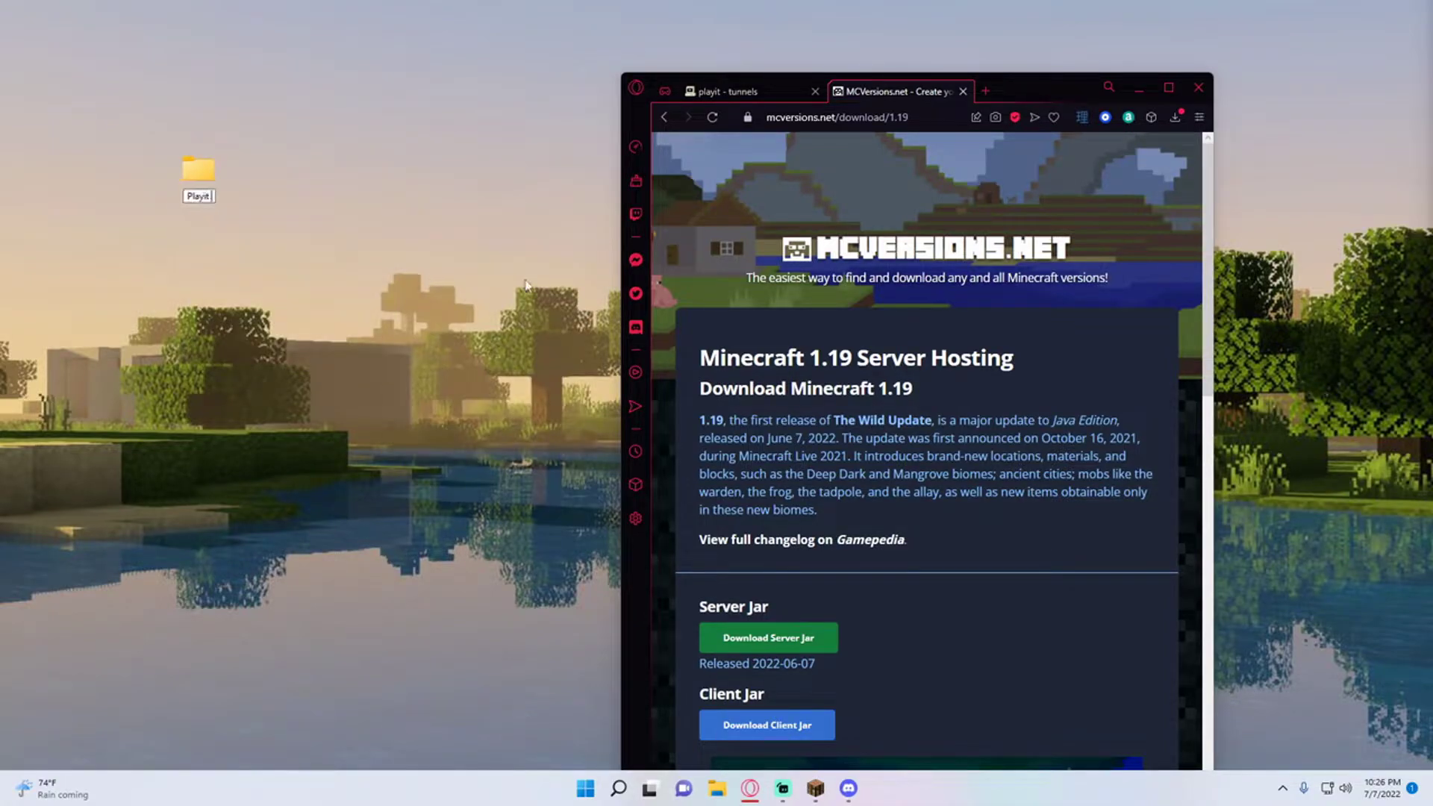
pyautogui.press('BackSpace')
pyautogui.press('BackSpace')
pyautogui.write('erver')
pyautogui.press('Return')
# - Download the Minecraft 1.19 server.jar and save it into Desktop > Playit Server
pyautogui.click(746, 641)
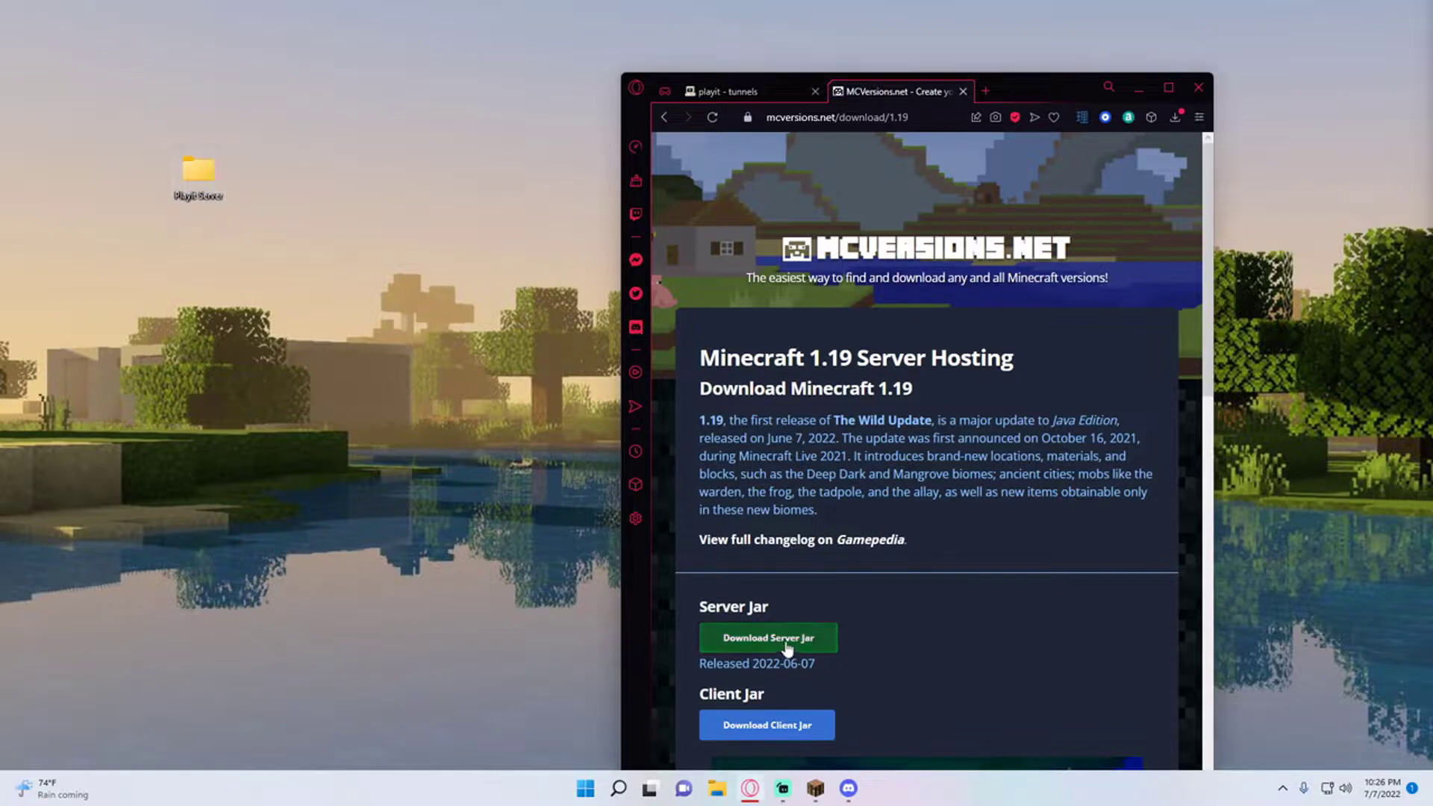
pyautogui.scroll(4, 703, 256)
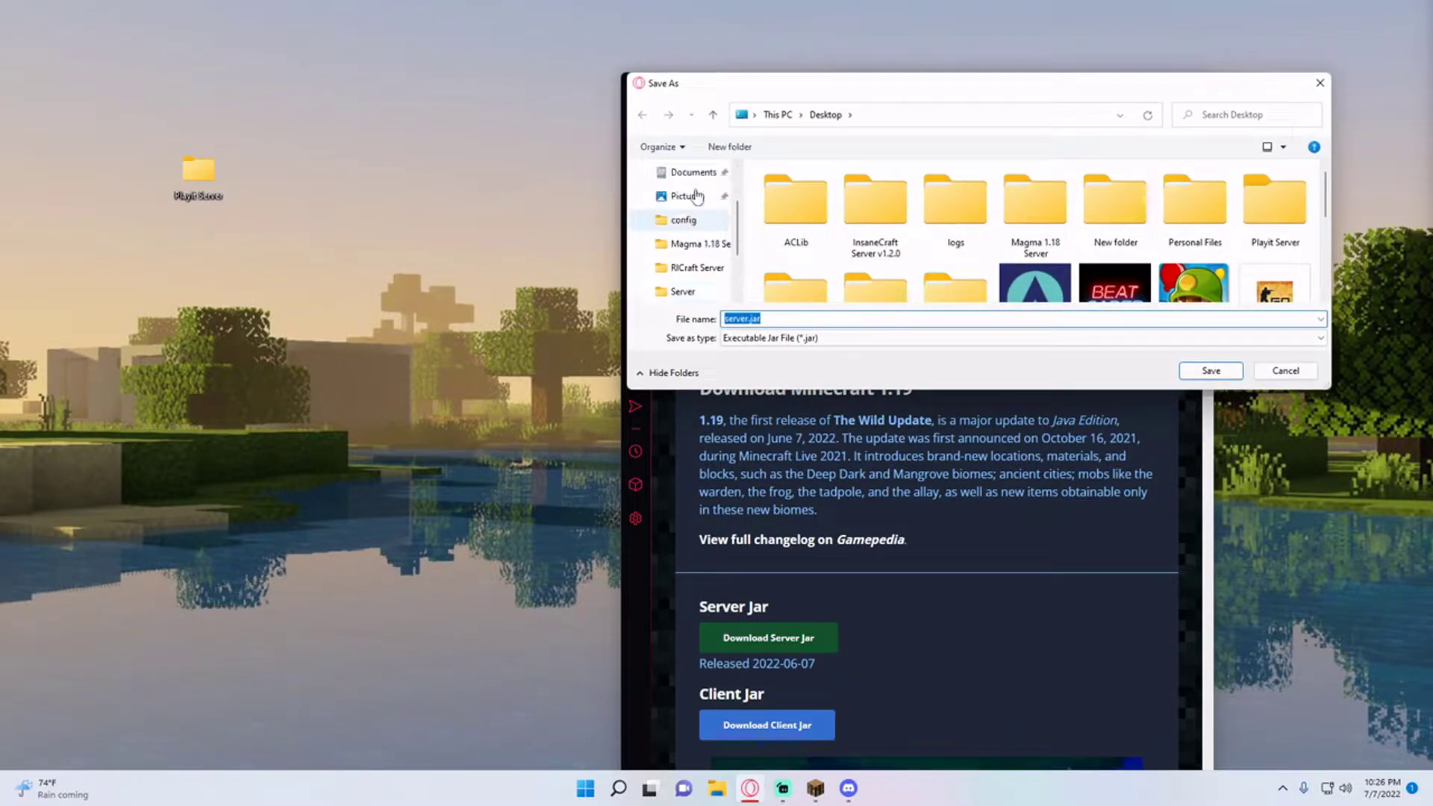
pyautogui.scroll(1, 703, 256)
pyautogui.click(687, 201)
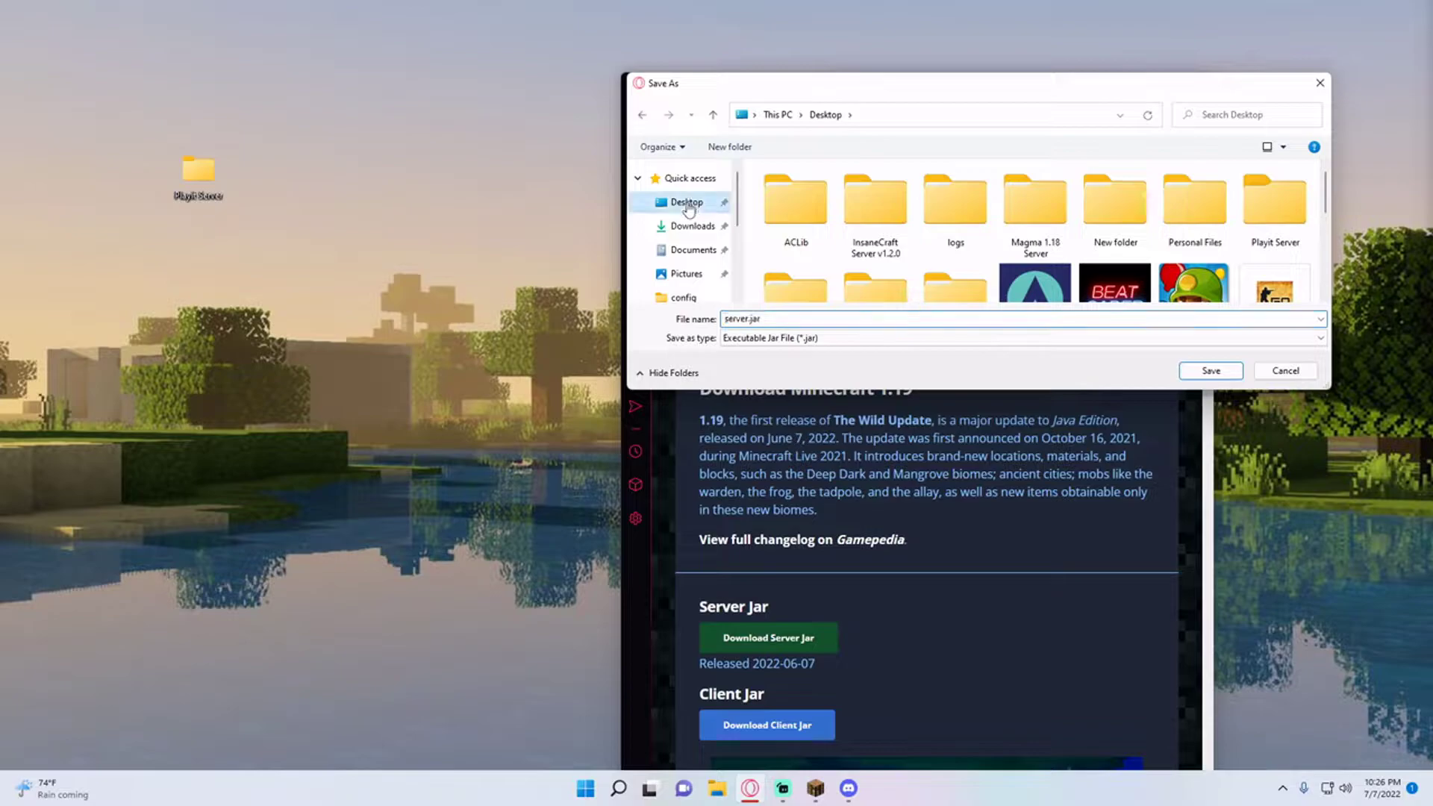
pyautogui.scroll(-1, 1010, 259)
pyautogui.scroll(1, 1010, 259)
pyautogui.click(1282, 213)
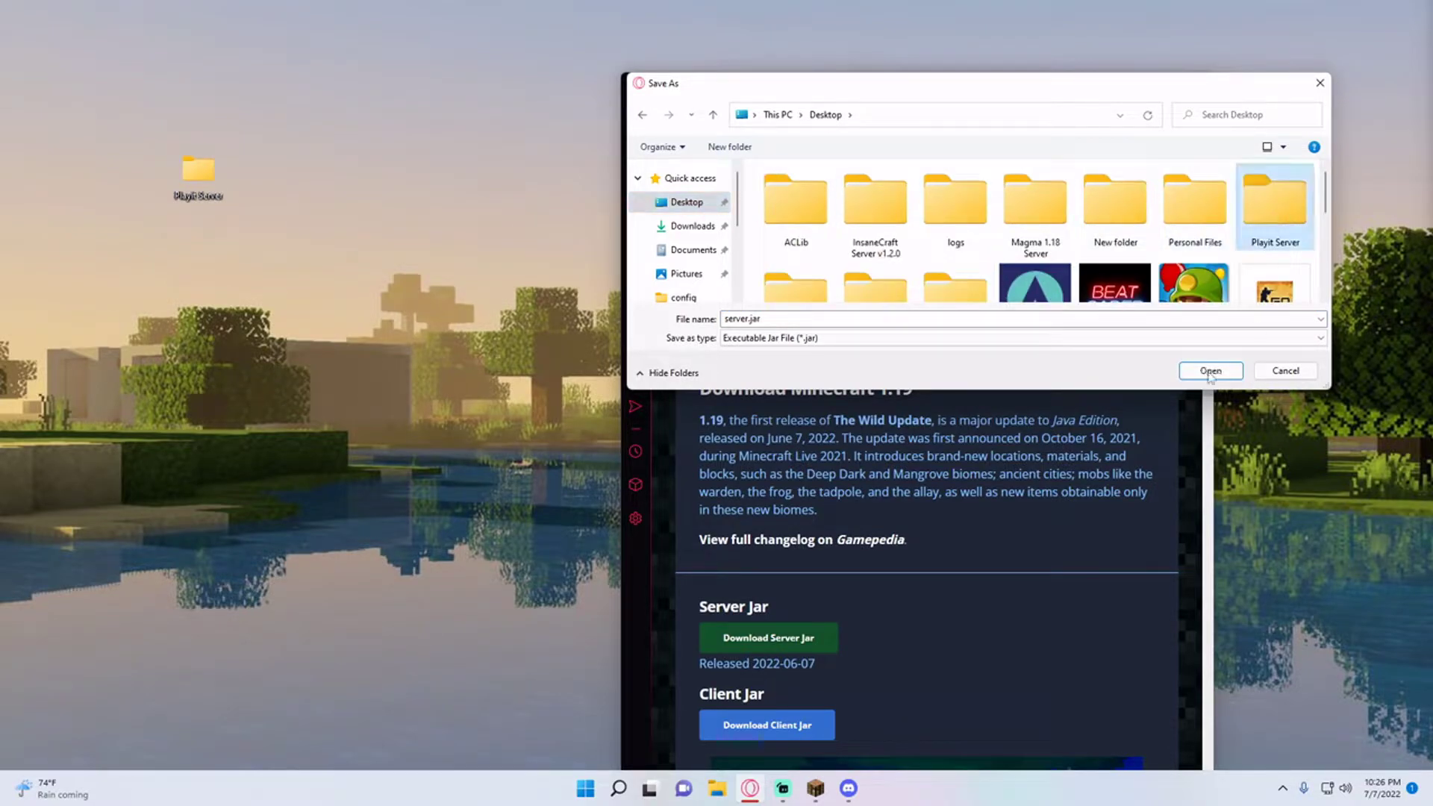
pyautogui.click(1211, 371)
pyautogui.click(1209, 371)
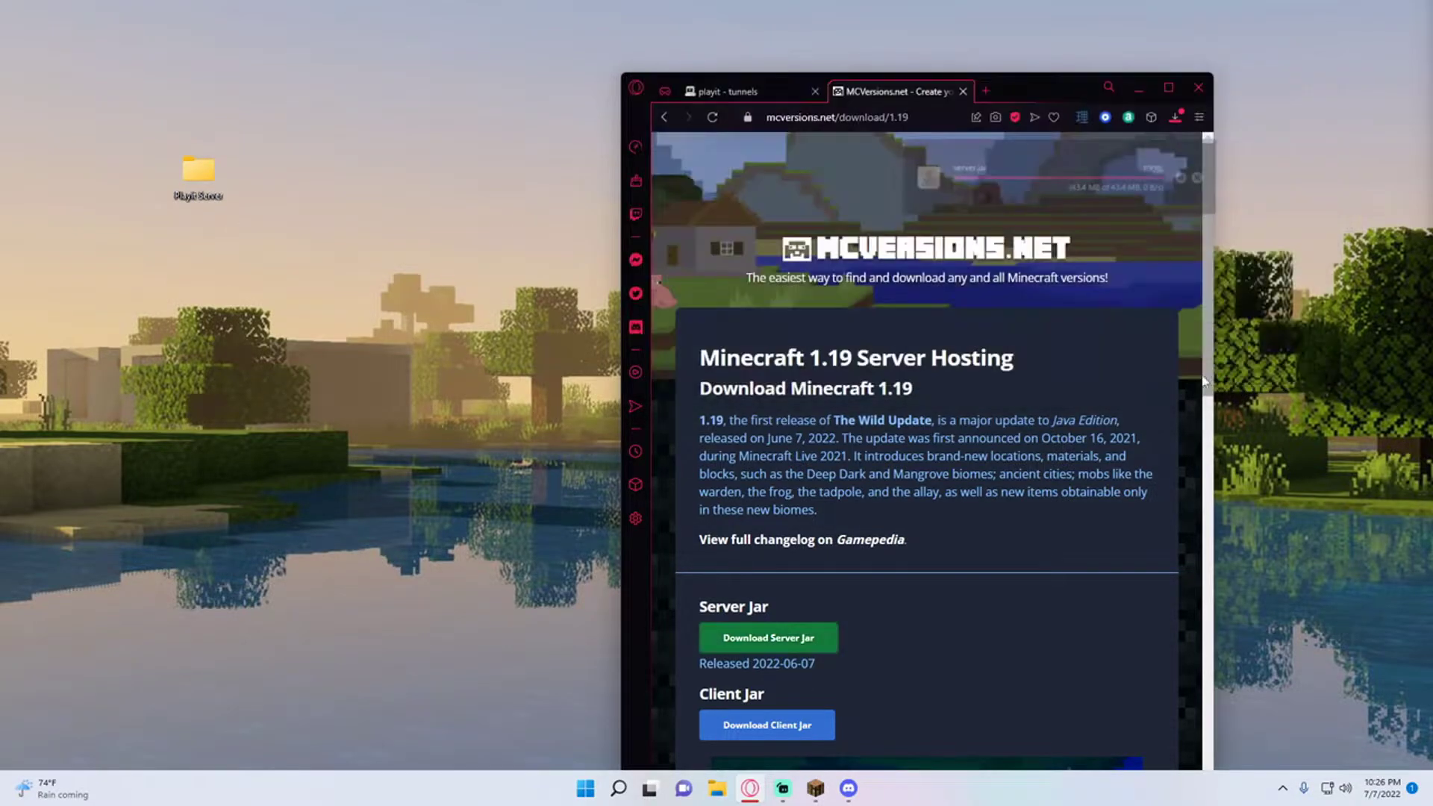
# - In the Playit Server folder, create a new text document renamed to Start.bat
pyautogui.doubleClick(200, 179)
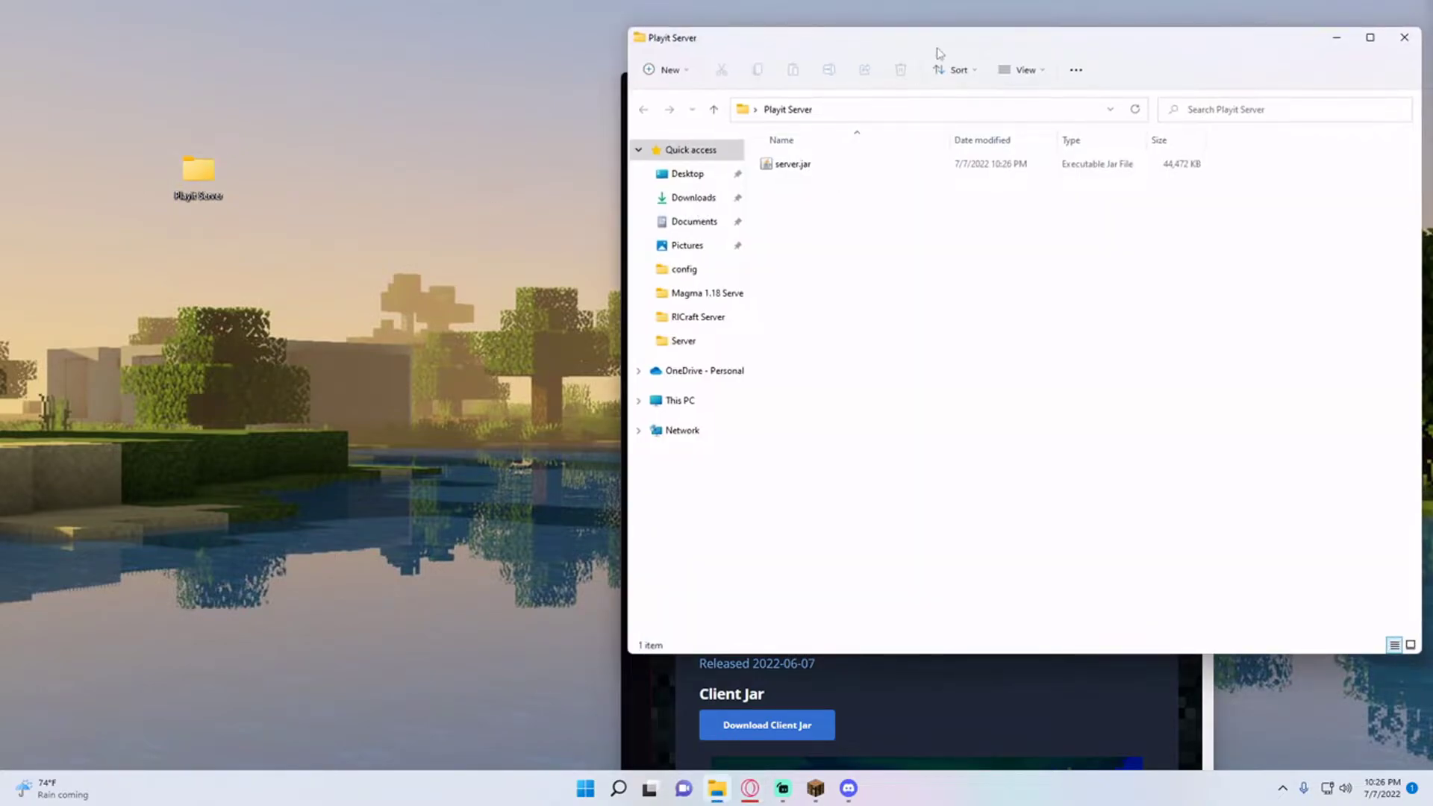
pyautogui.moveTo(939, 53); pyautogui.dragTo(352, 65)
pyautogui.rightClick(352, 277)
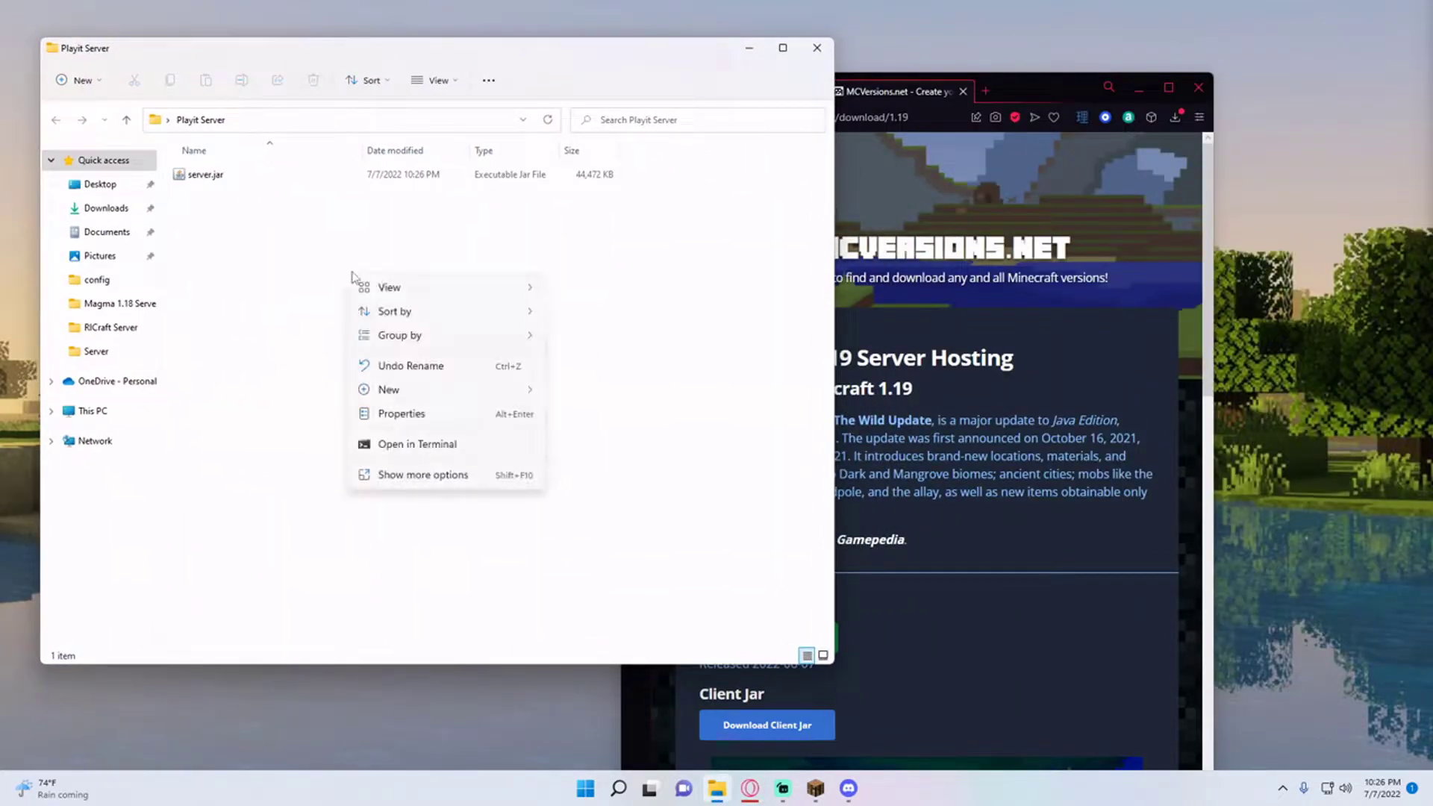
pyautogui.moveTo(410, 392)
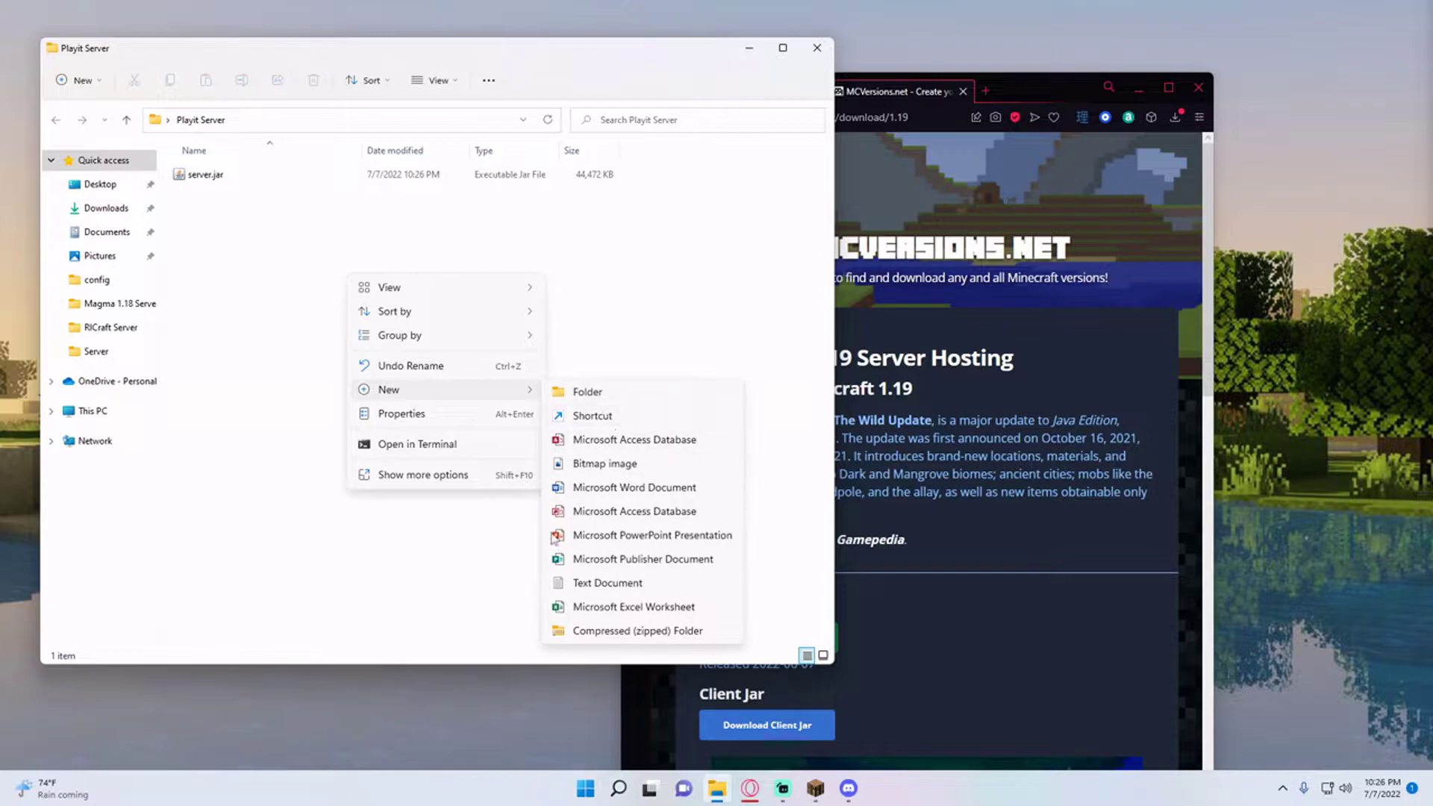
pyautogui.click(590, 583)
pyautogui.hotkey('ctrl', 'a')
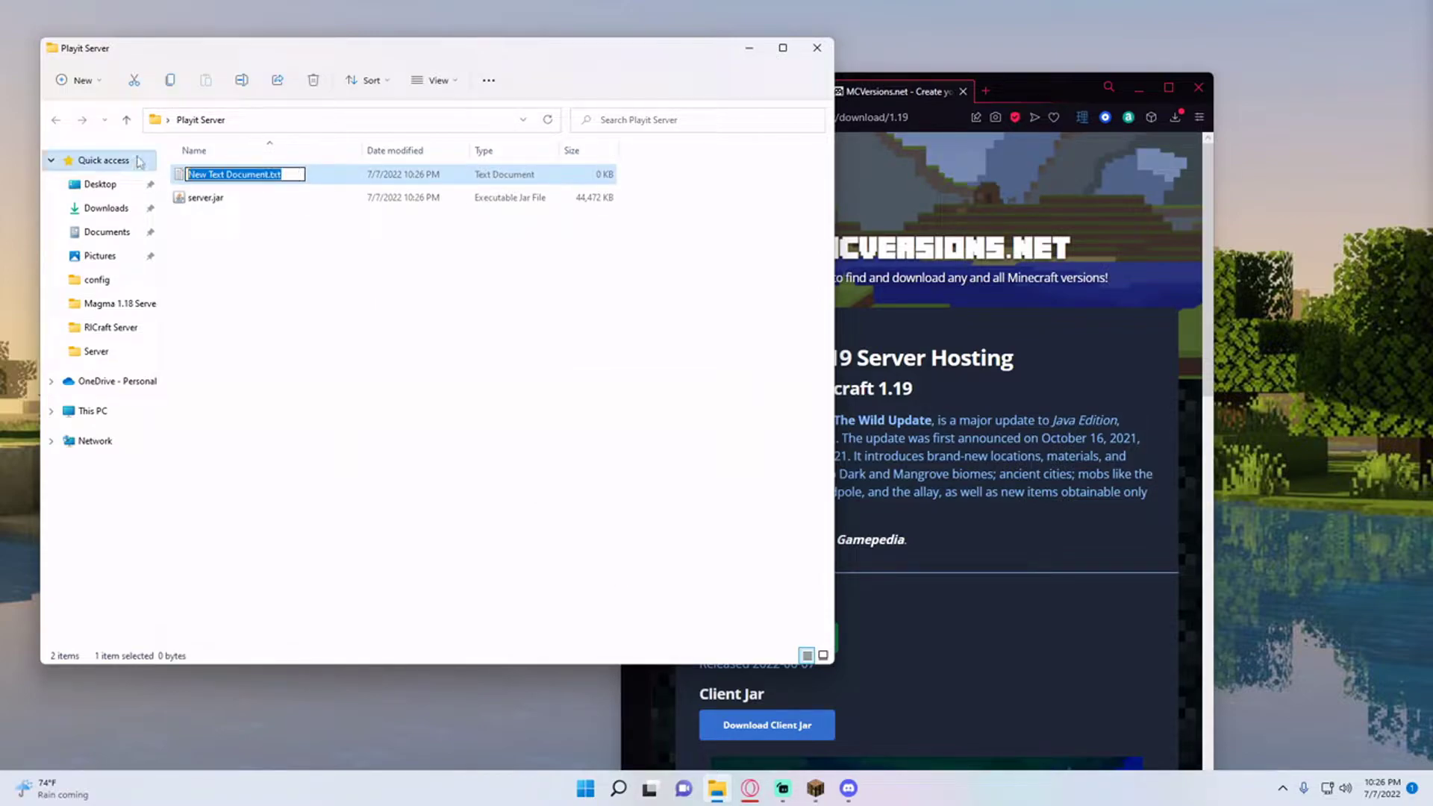
pyautogui.write('Statr')
pyautogui.press('BackSpace')
pyautogui.press('BackSpace')
pyautogui.write('rt.bat')
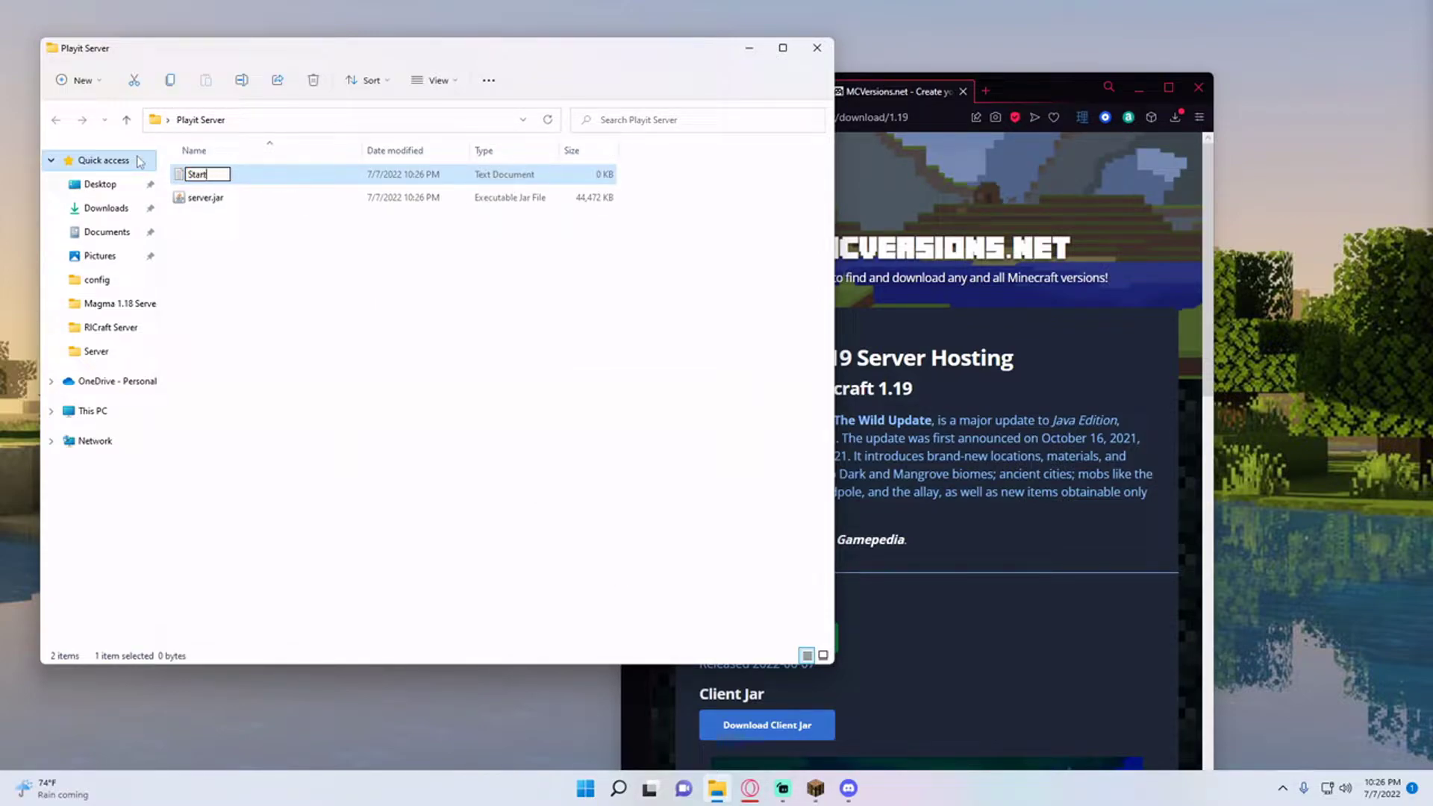
pyautogui.press('Return')
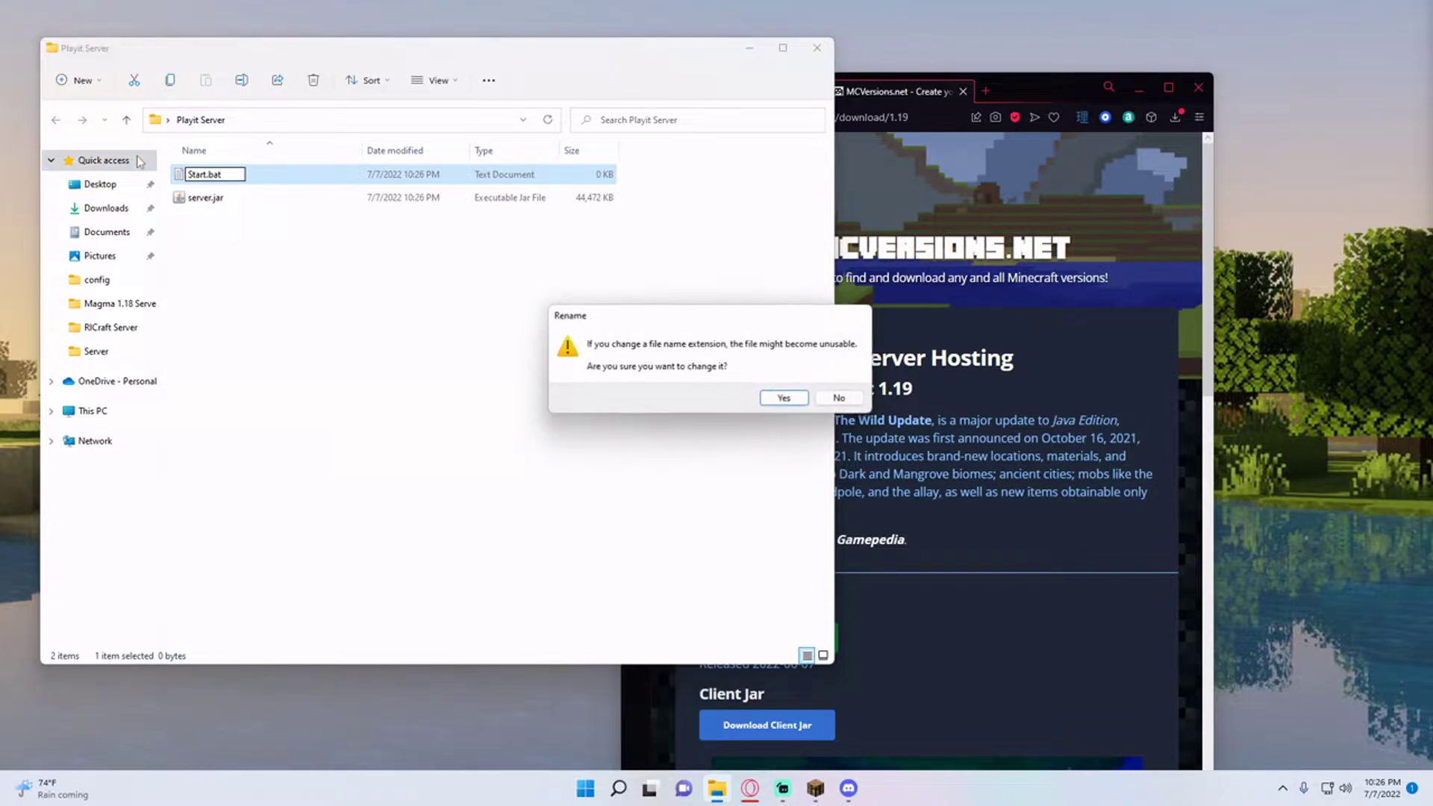
pyautogui.click(783, 400)
# - Open Start.bat for editing in Notepad
pyautogui.rightClick(270, 176)
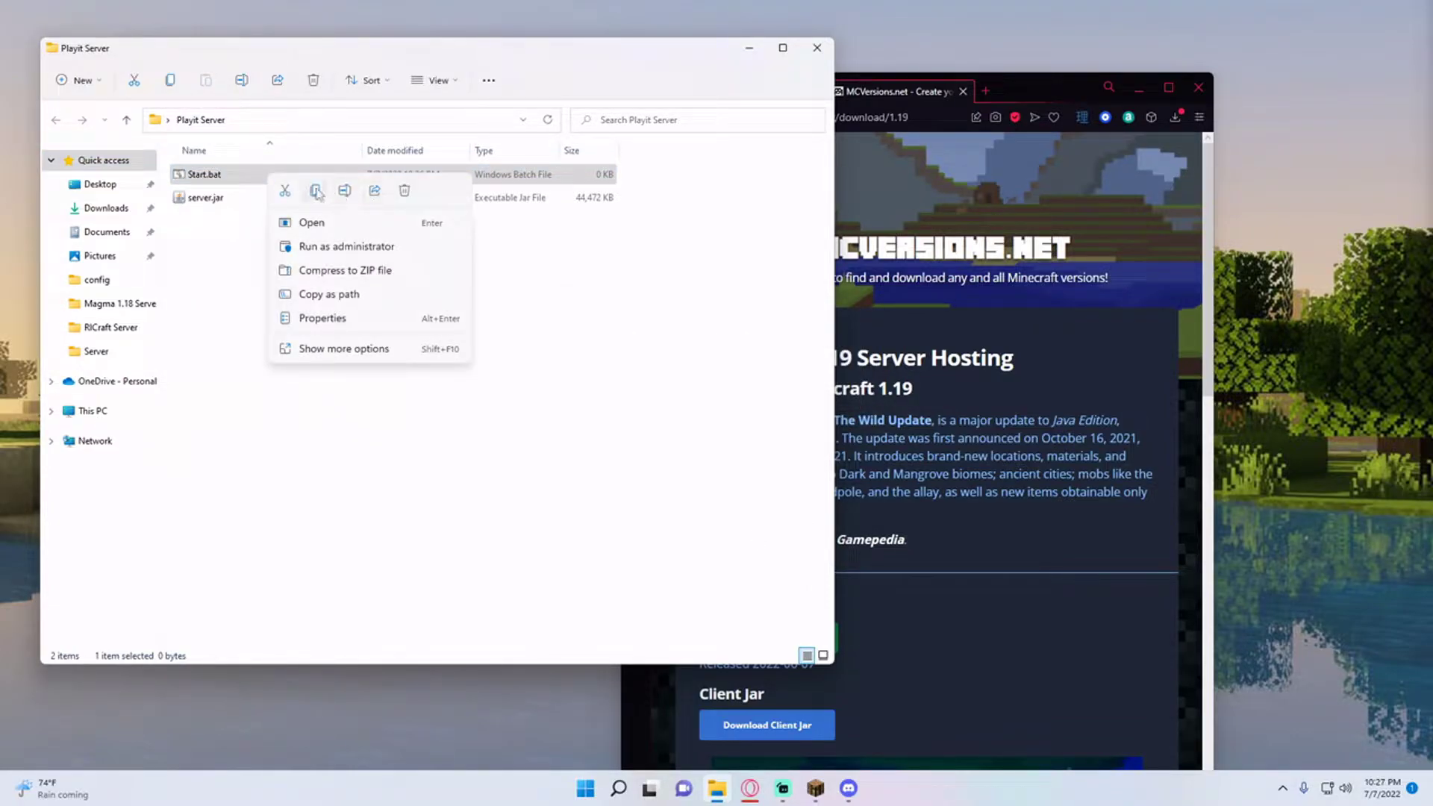
pyautogui.click(333, 348)
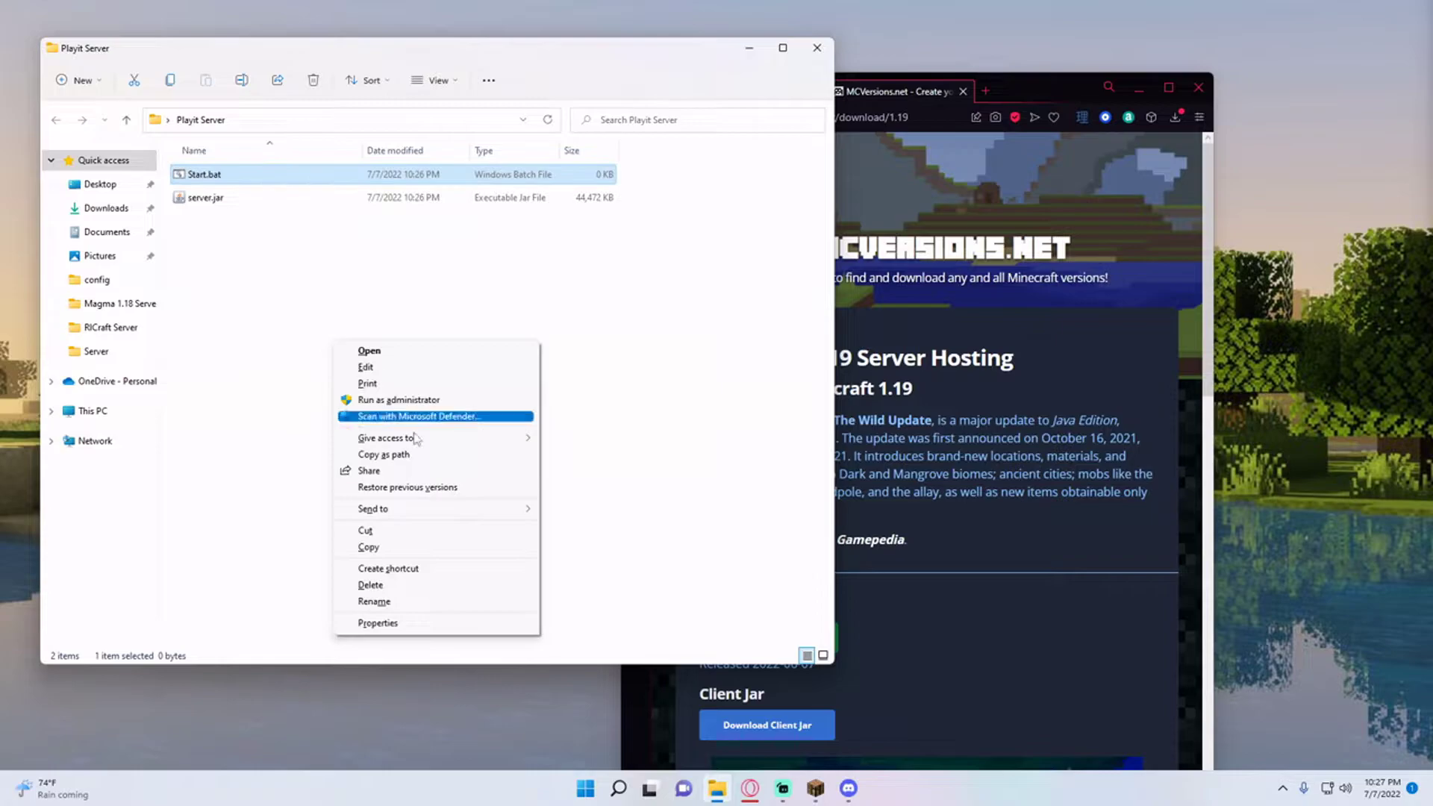
pyautogui.click(366, 367)
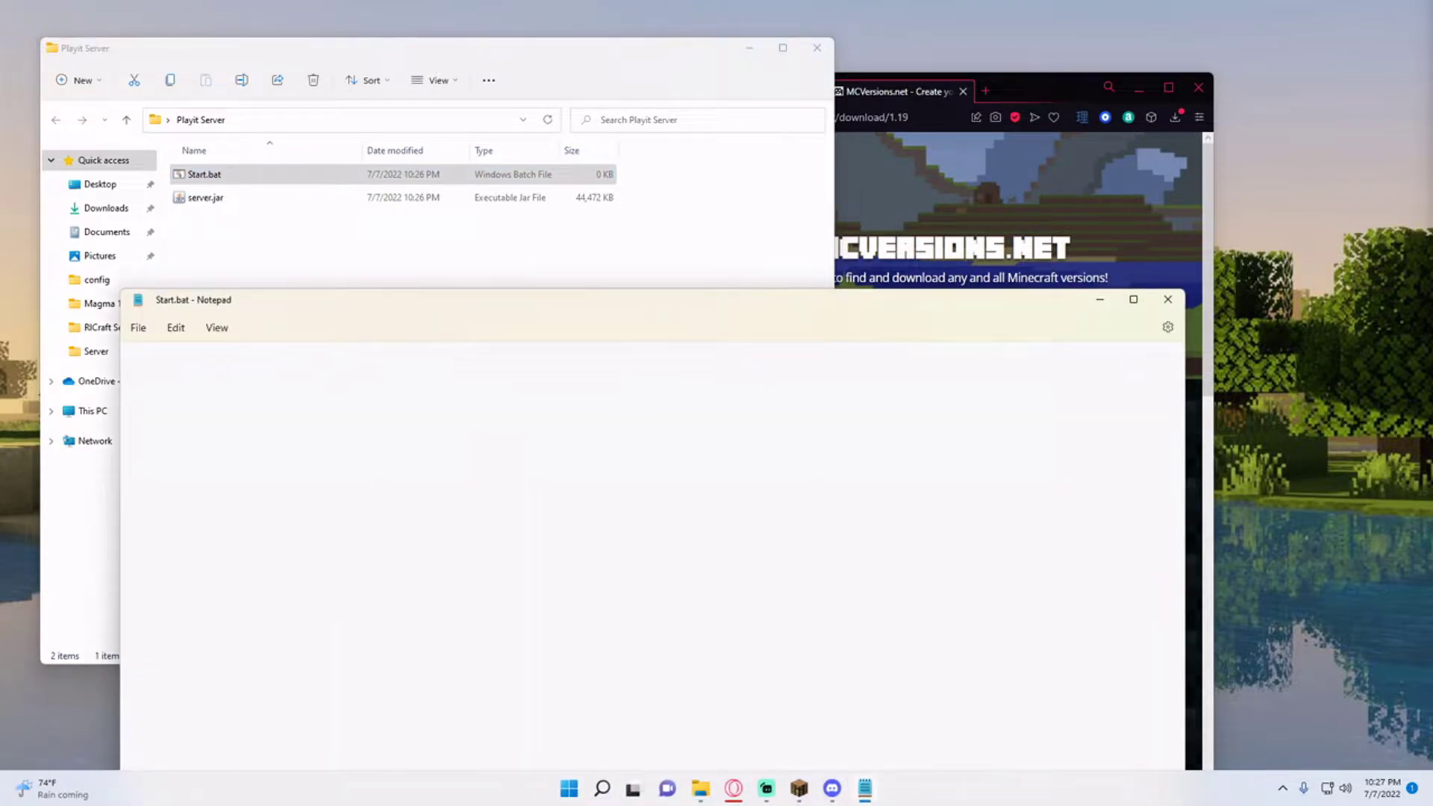
# - Copy the java launch command from another server's existing start.bat
pyautogui.hotkey('alt', 'Tab')
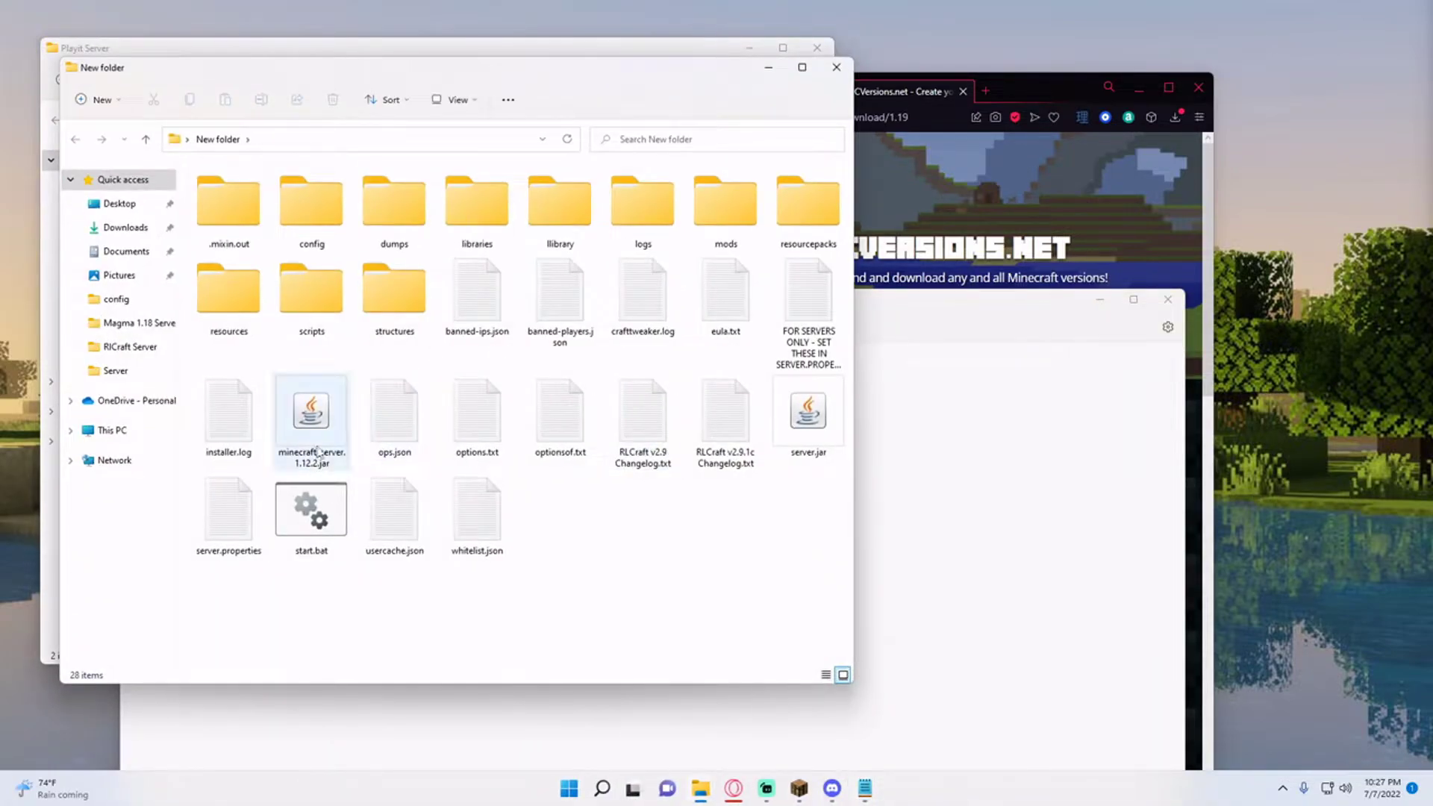
pyautogui.rightClick(330, 521)
pyautogui.click(403, 689)
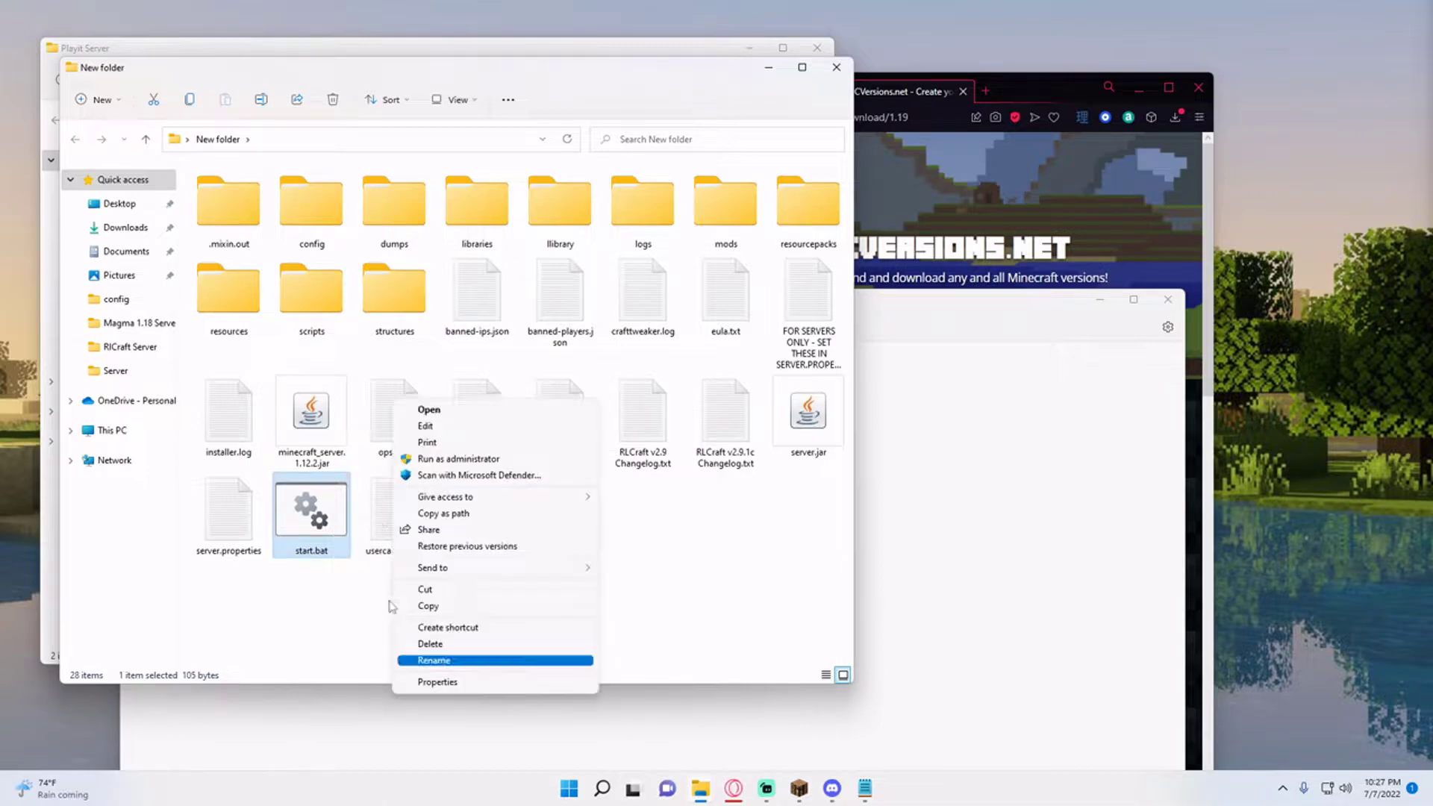
pyautogui.click(426, 425)
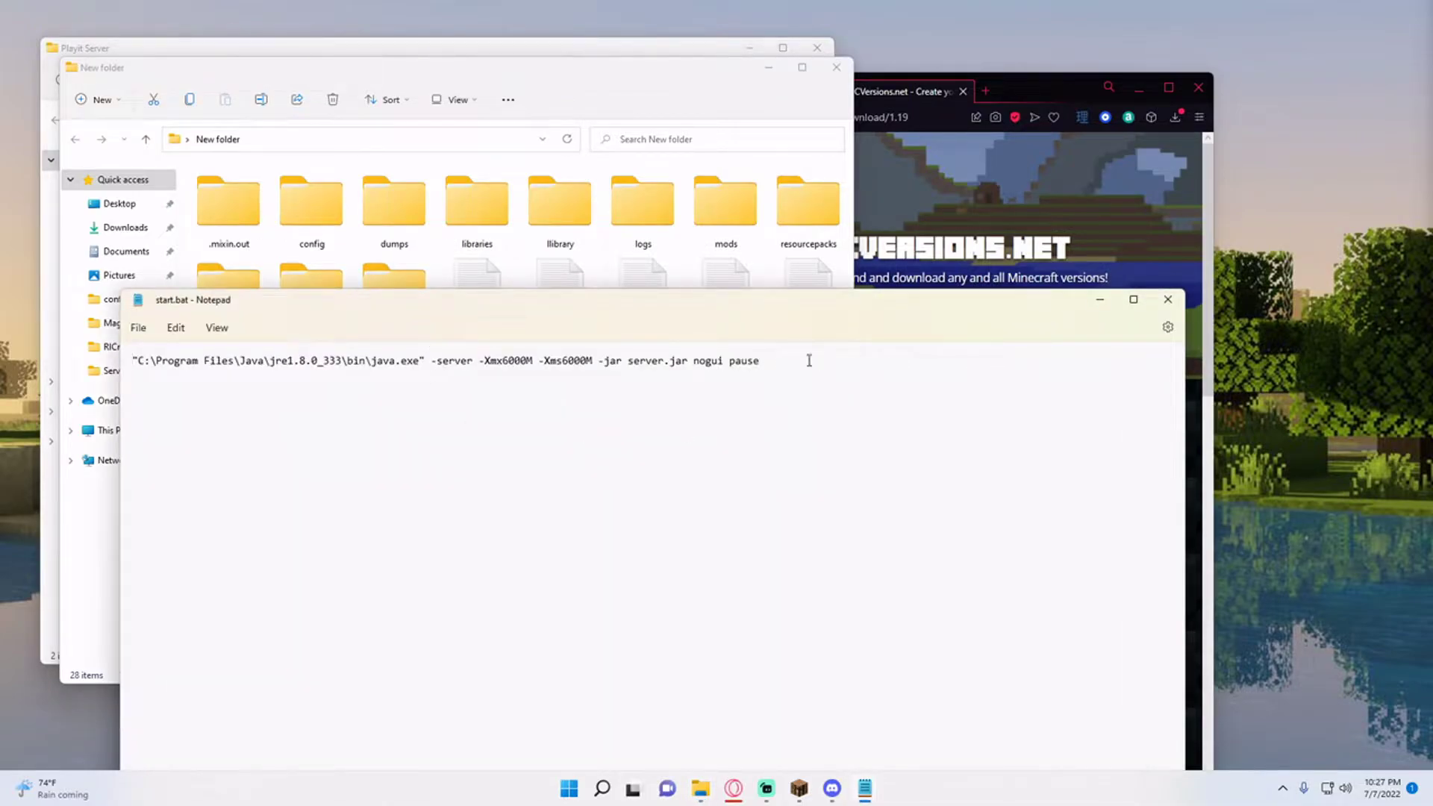
pyautogui.moveTo(809, 360); pyautogui.dragTo(94, 303)
pyautogui.hotkey('ctrl', 'c')
pyautogui.click(607, 71)
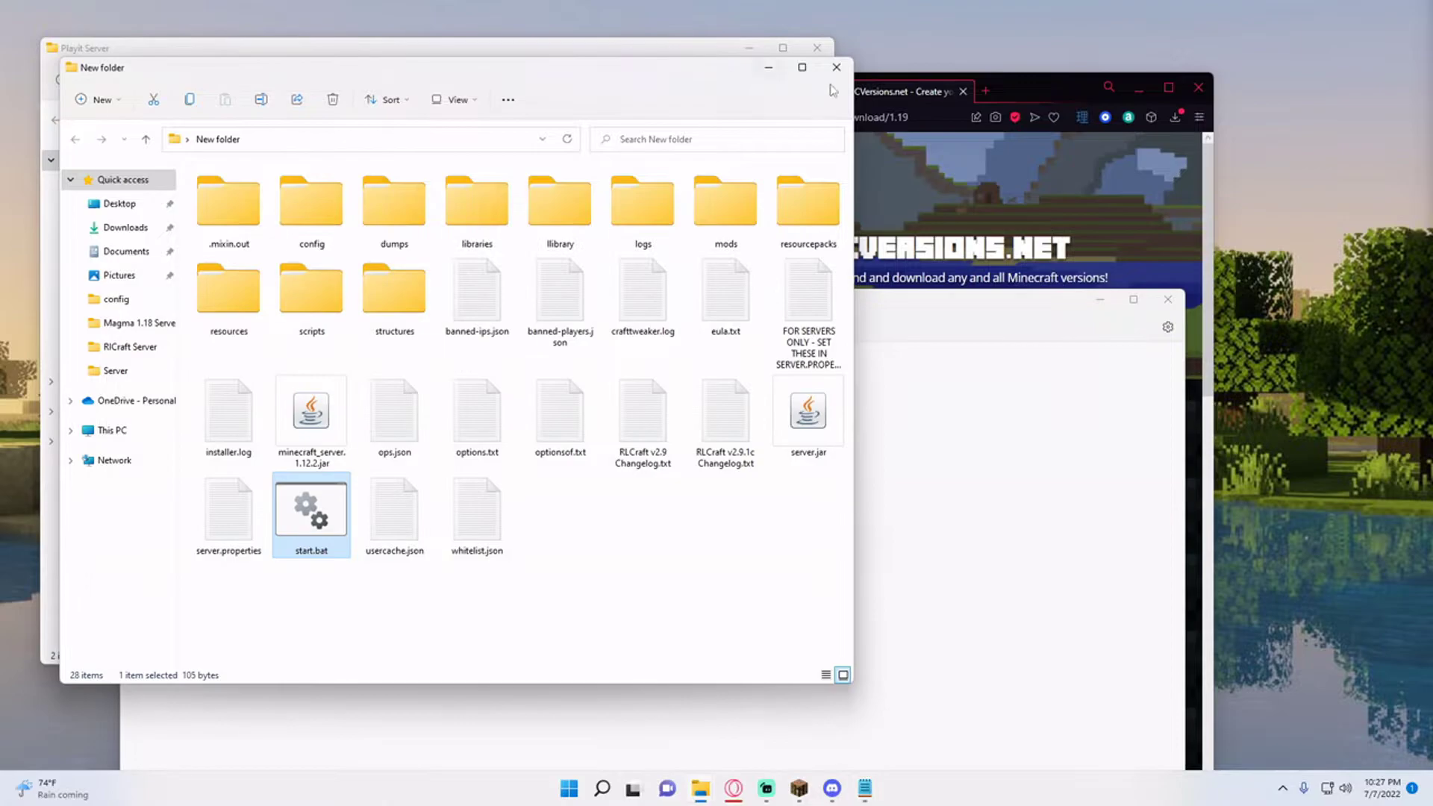
pyautogui.click(836, 67)
# - Paste the command into Start.bat, use plain 'java' with 2G max and min memory, and save
pyautogui.hotkey('ctrl', 'v')
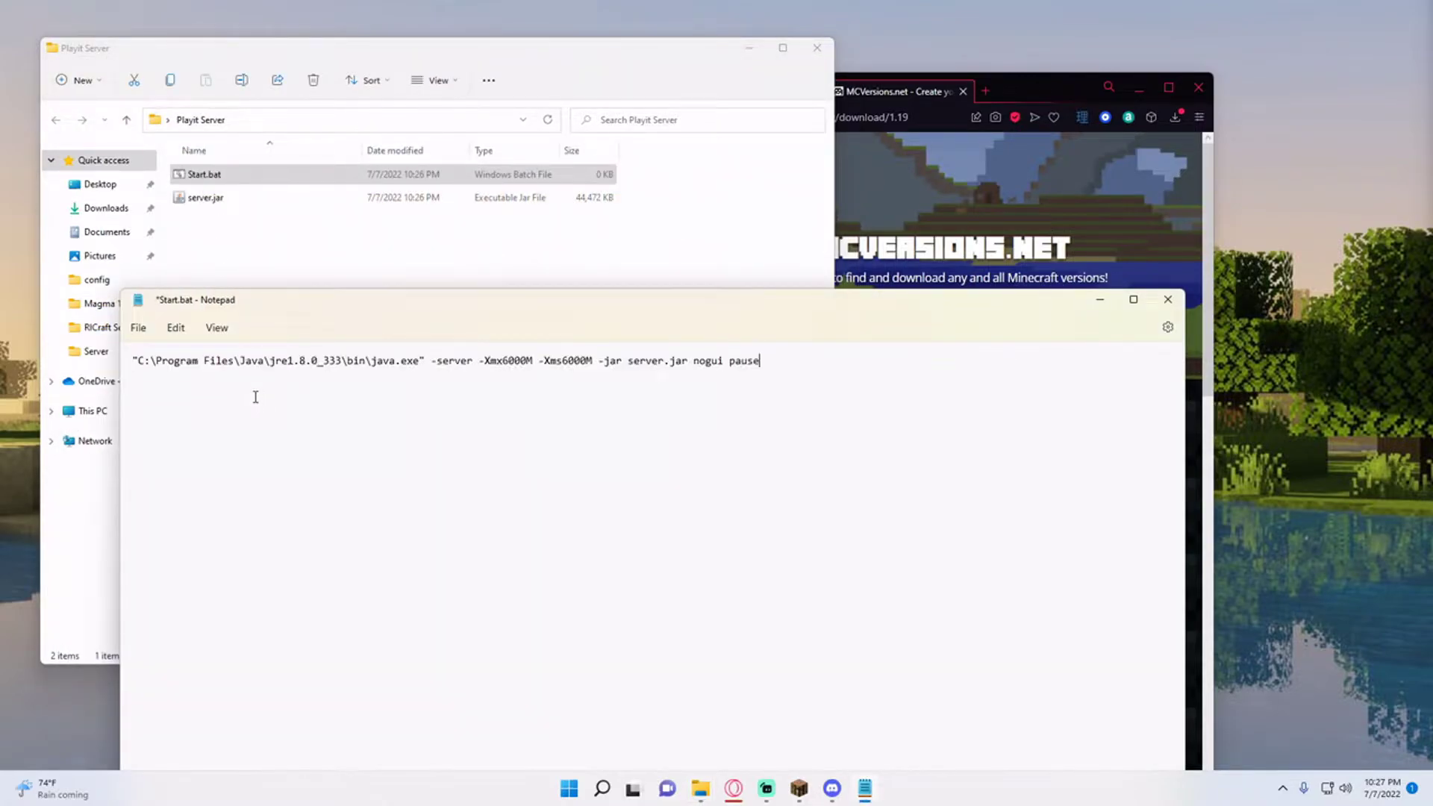
pyautogui.moveTo(424, 361); pyautogui.dragTo(131, 361)
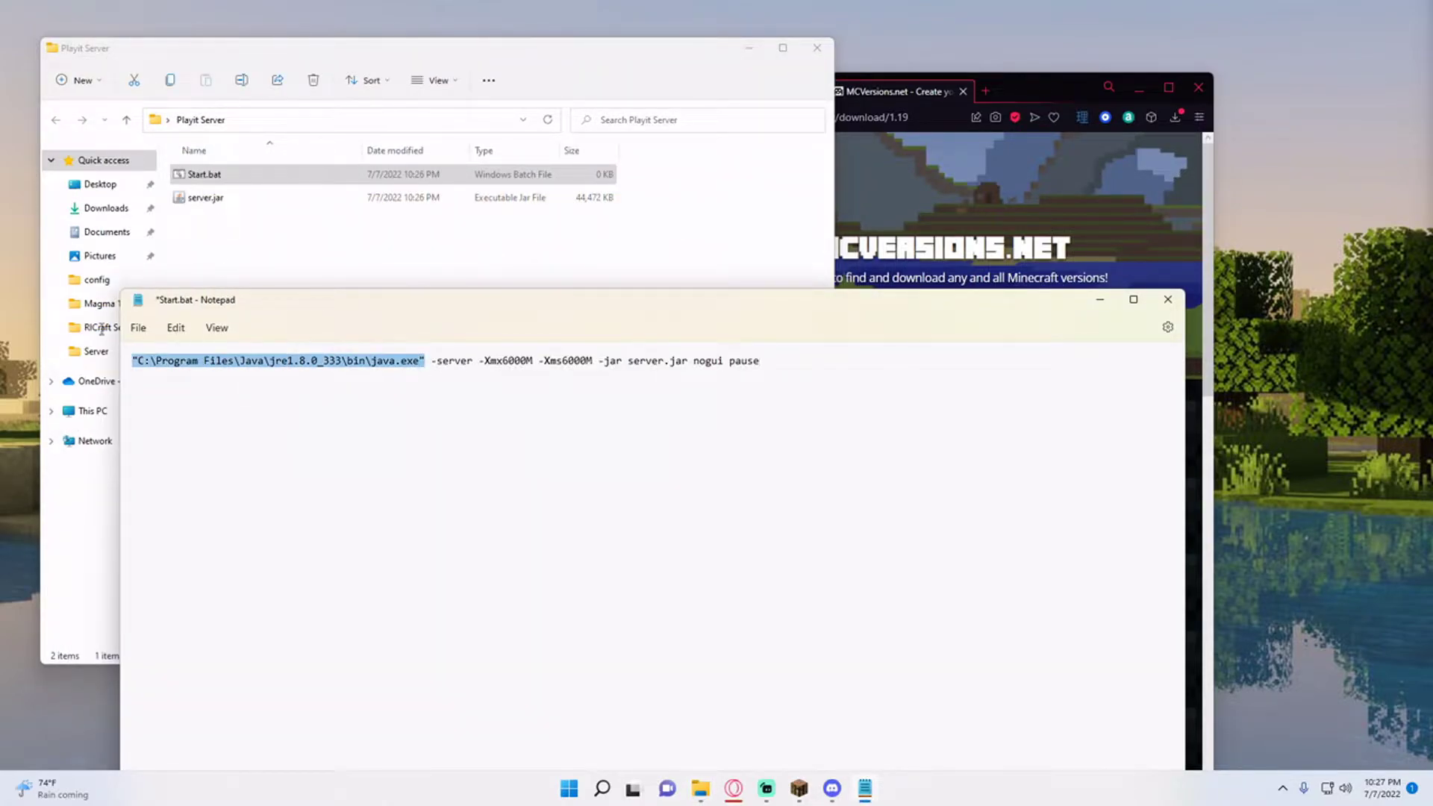
pyautogui.write('java')
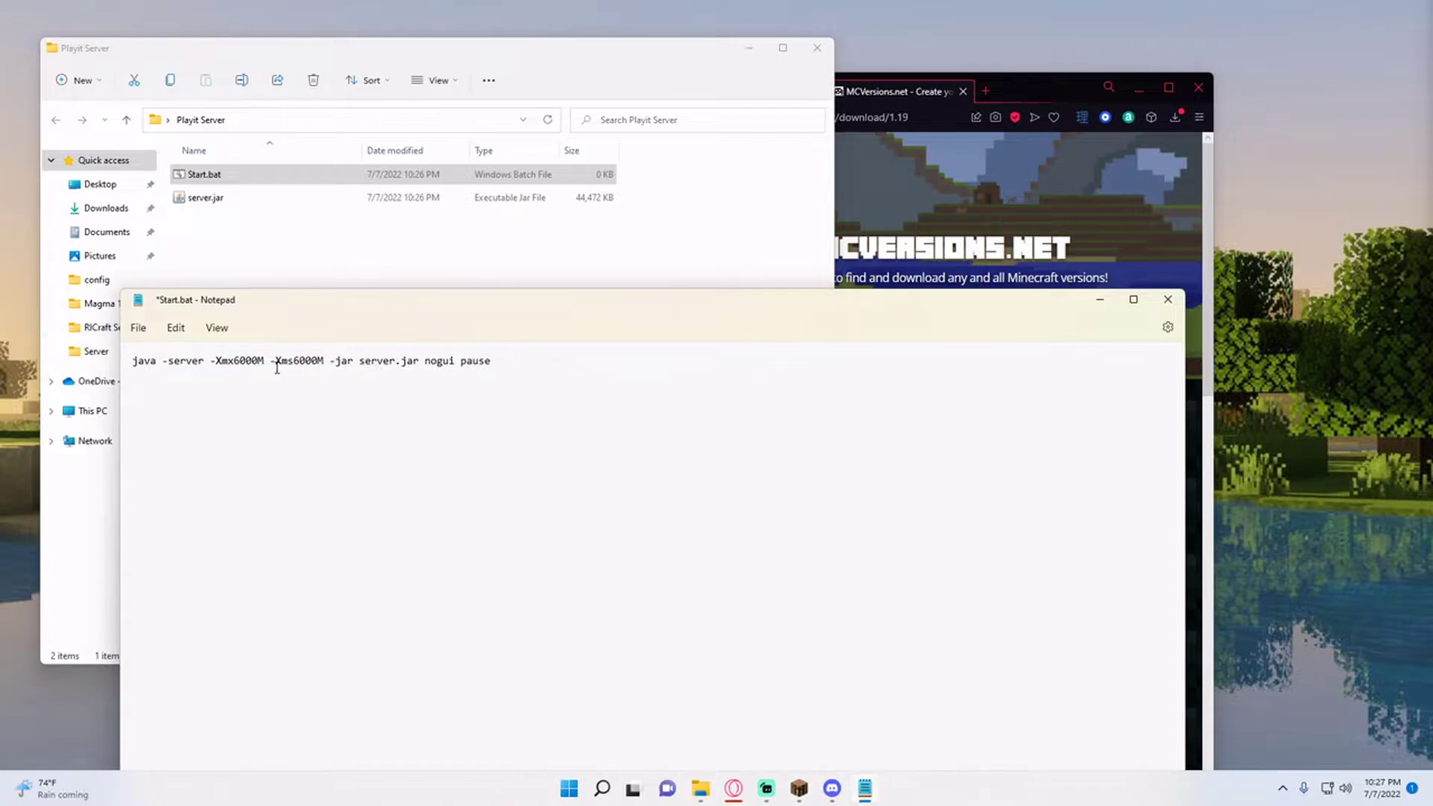
pyautogui.moveTo(264, 362); pyautogui.dragTo(230, 364)
pyautogui.write('2G')
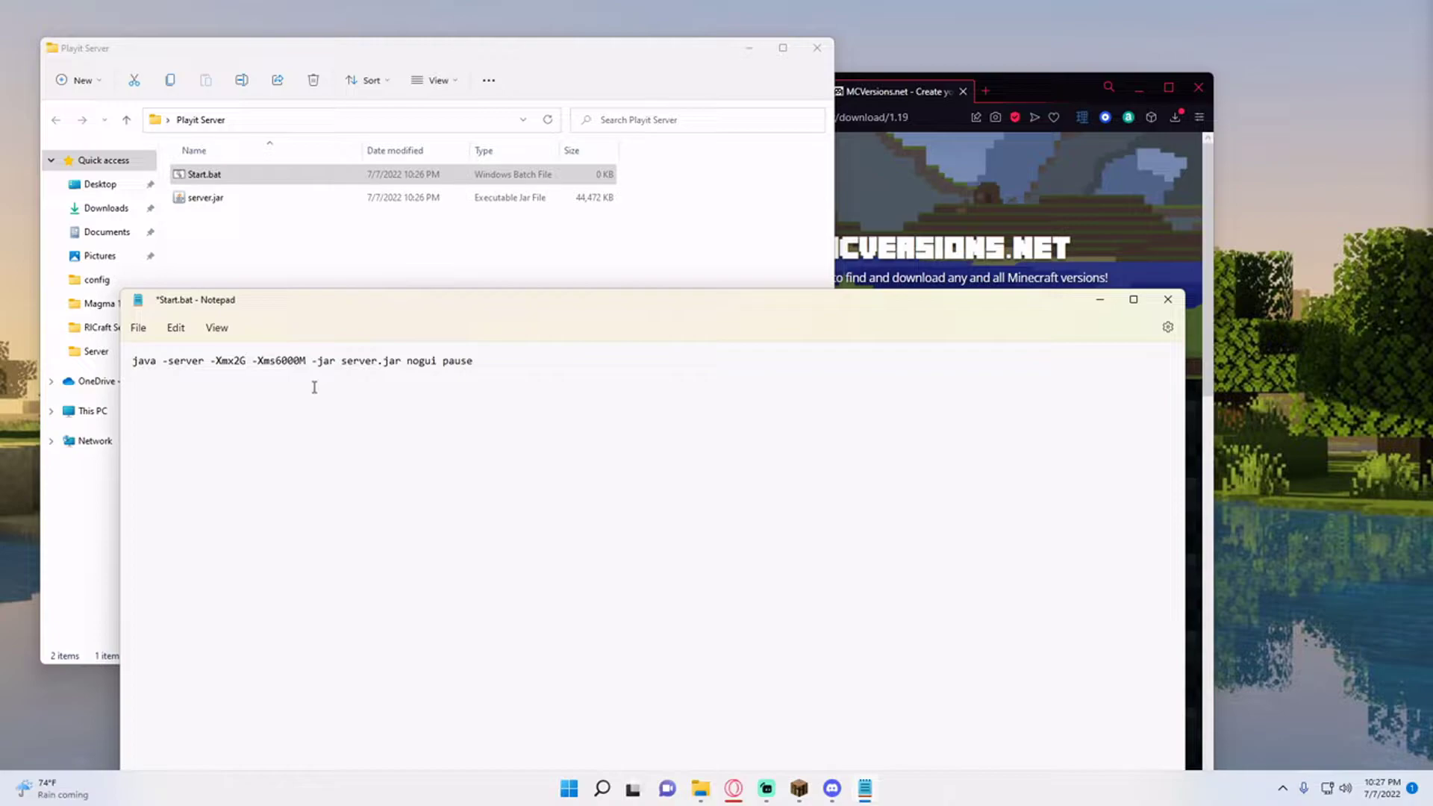
pyautogui.moveTo(299, 364); pyautogui.dragTo(273, 366)
pyautogui.write('2G')
pyautogui.click(139, 329)
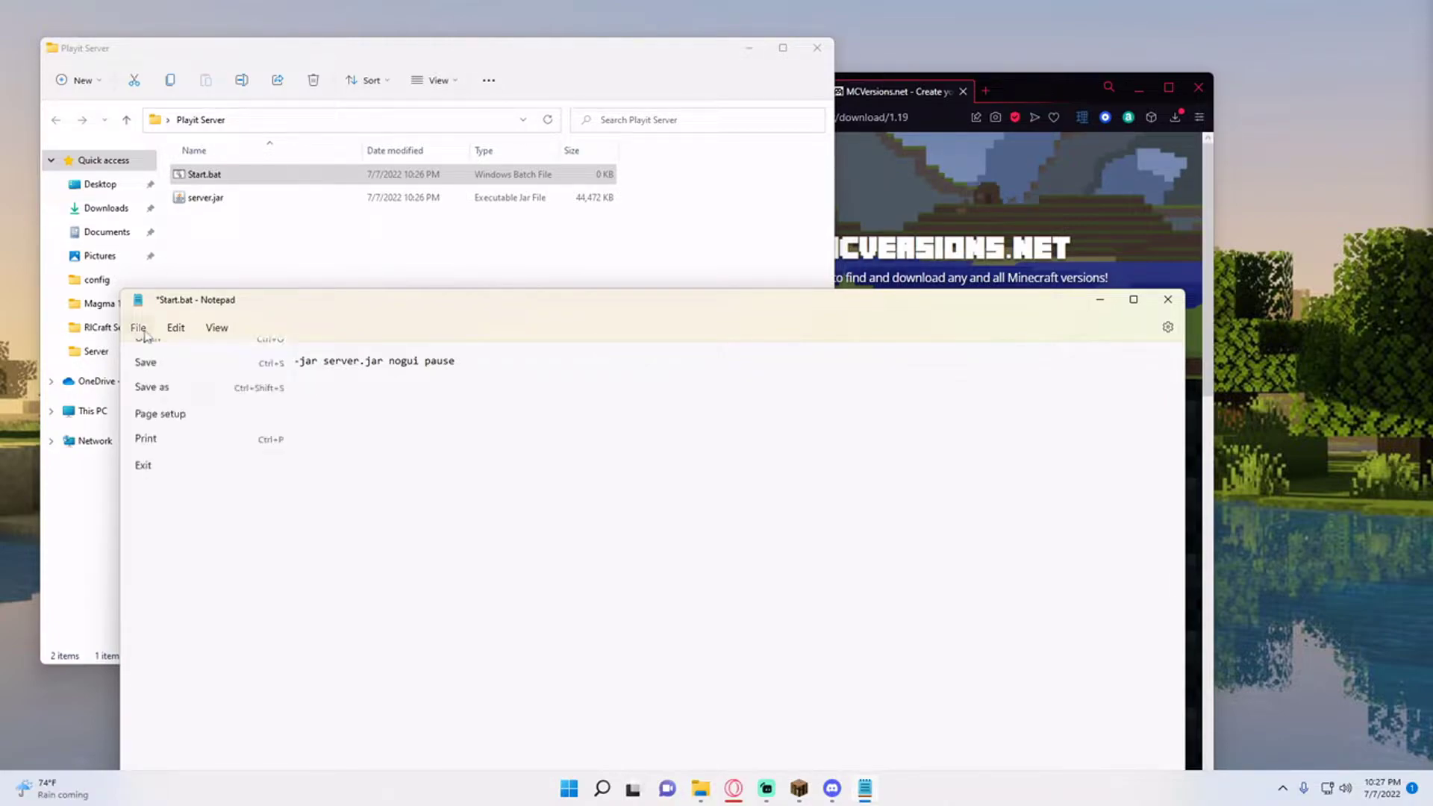
pyautogui.click(145, 426)
# - Run Start.bat once, then change eula=false to true in eula.txt and save
pyautogui.click(1168, 299)
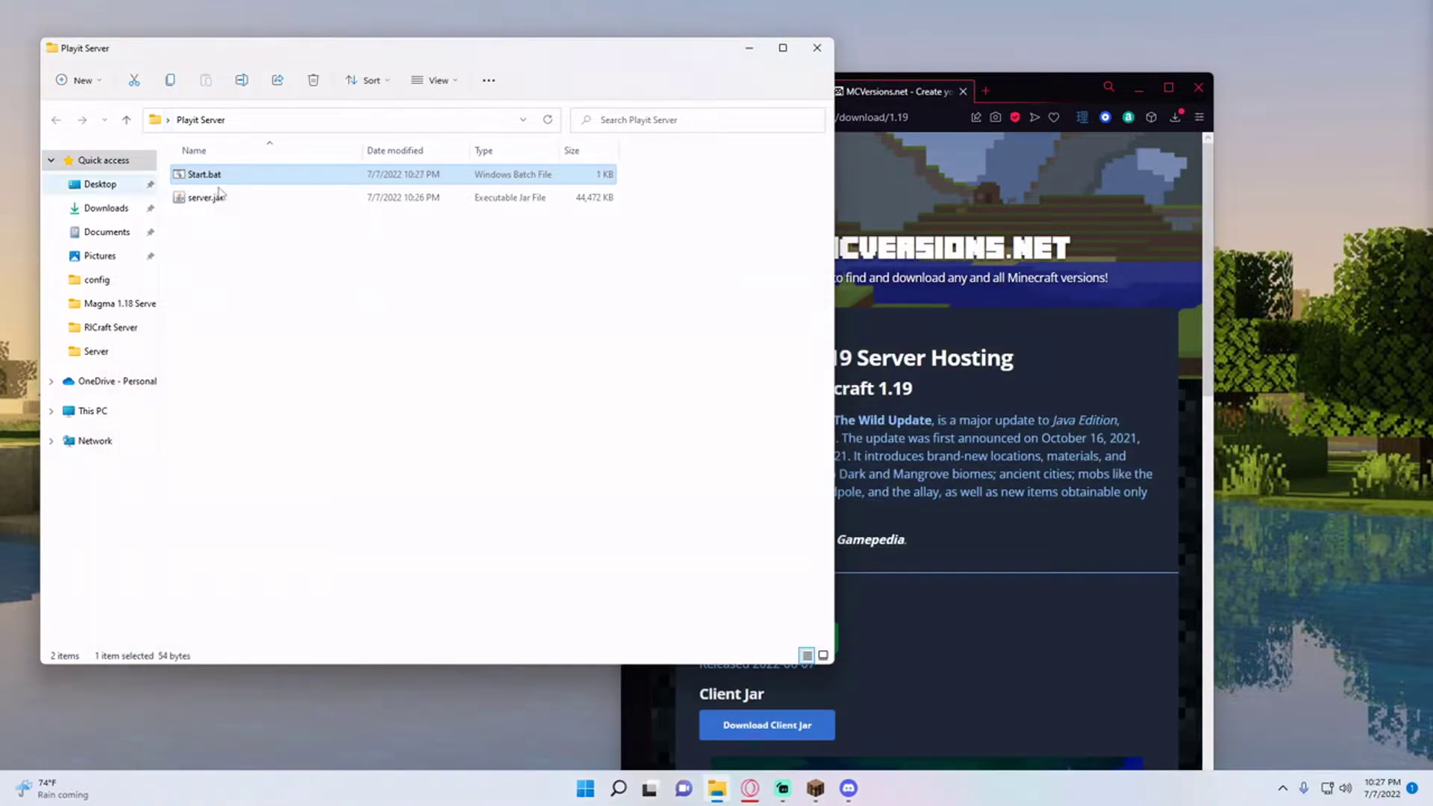
pyautogui.doubleClick(221, 177)
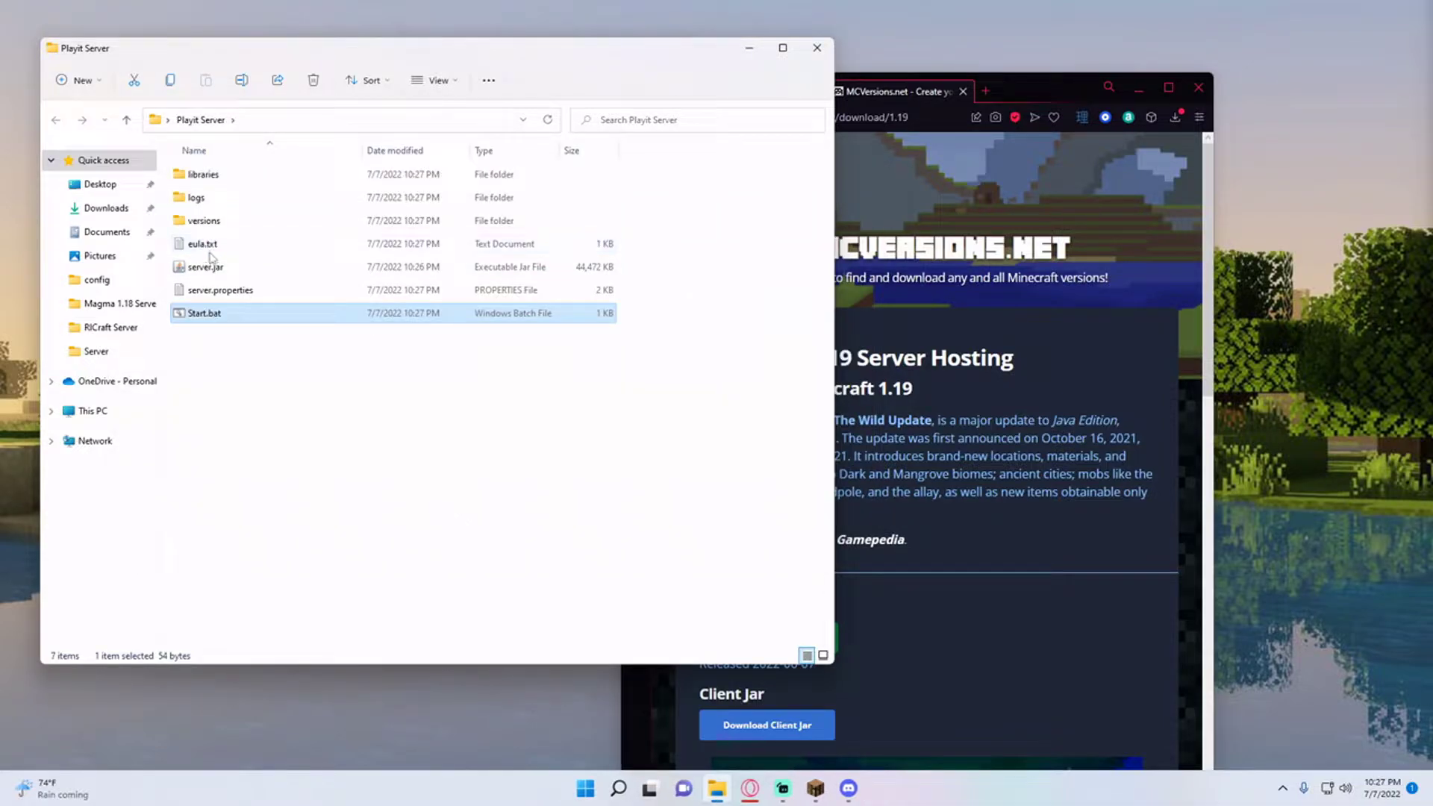
pyautogui.doubleClick(211, 246)
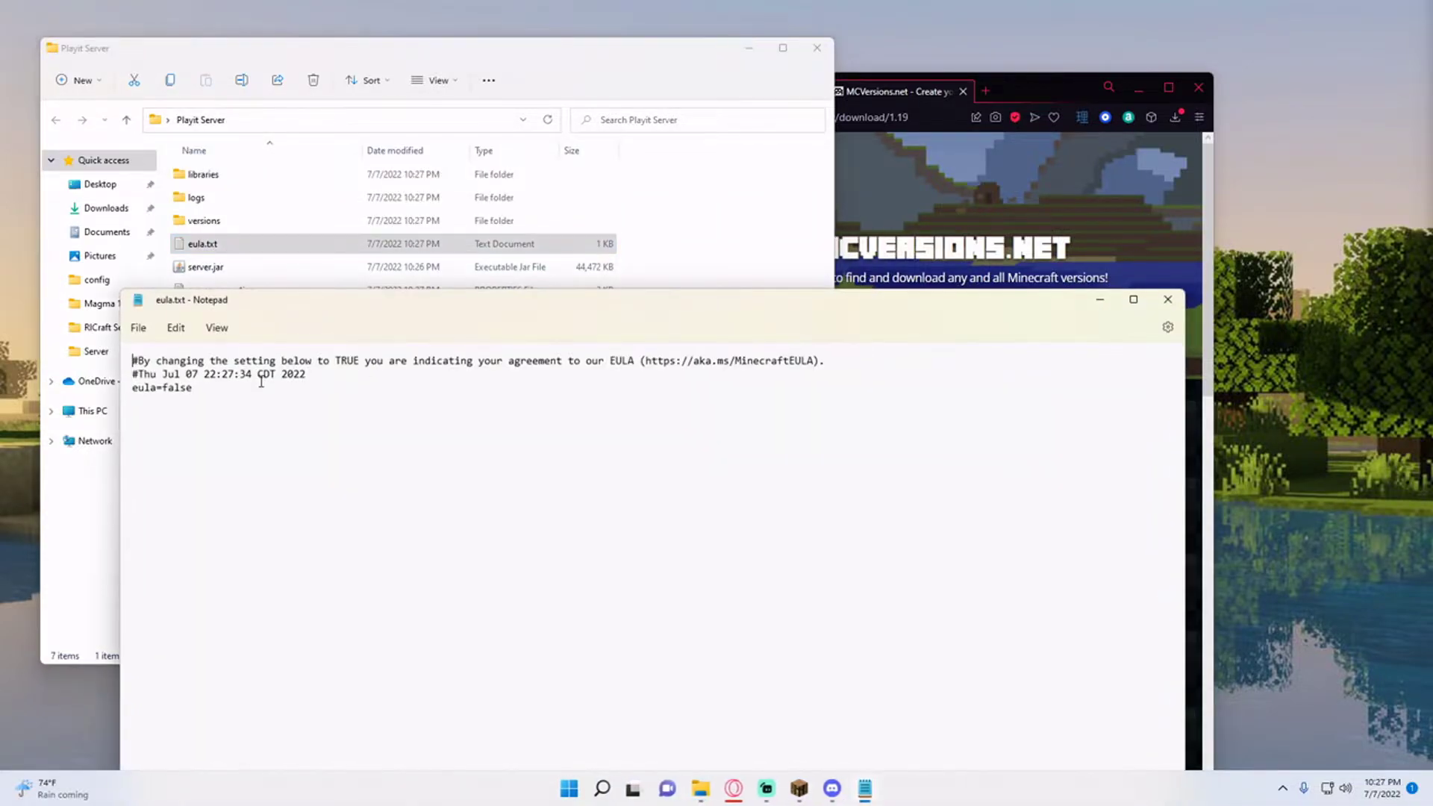
pyautogui.doubleClick(162, 391)
pyautogui.write('tru')
pyautogui.click(139, 327)
pyautogui.click(189, 430)
# - Rerun Start.bat so the 1.19 server starts on port 25565 with its world files
pyautogui.click(1168, 300)
pyautogui.doubleClick(200, 314)
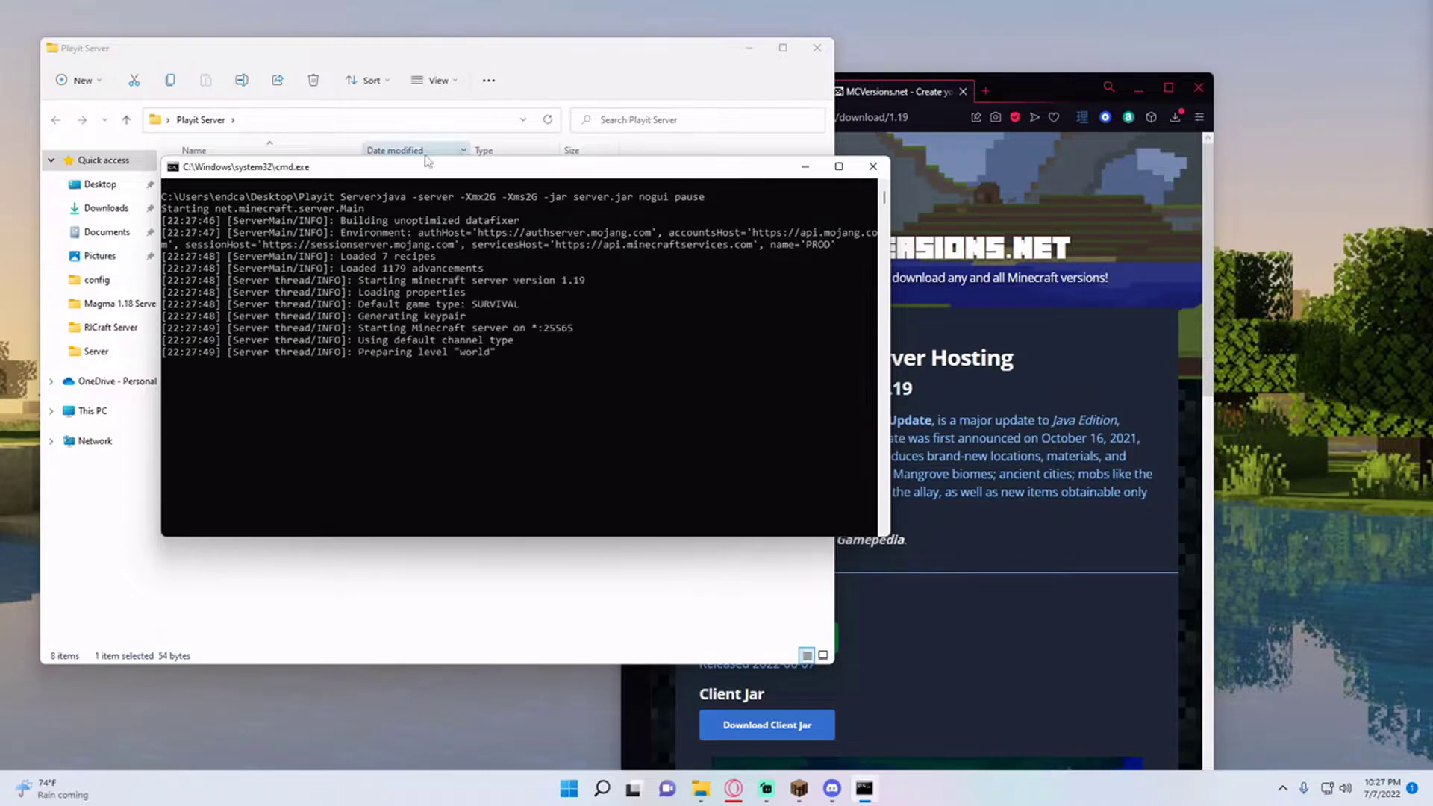
pyautogui.moveTo(429, 166); pyautogui.dragTo(775, 156)
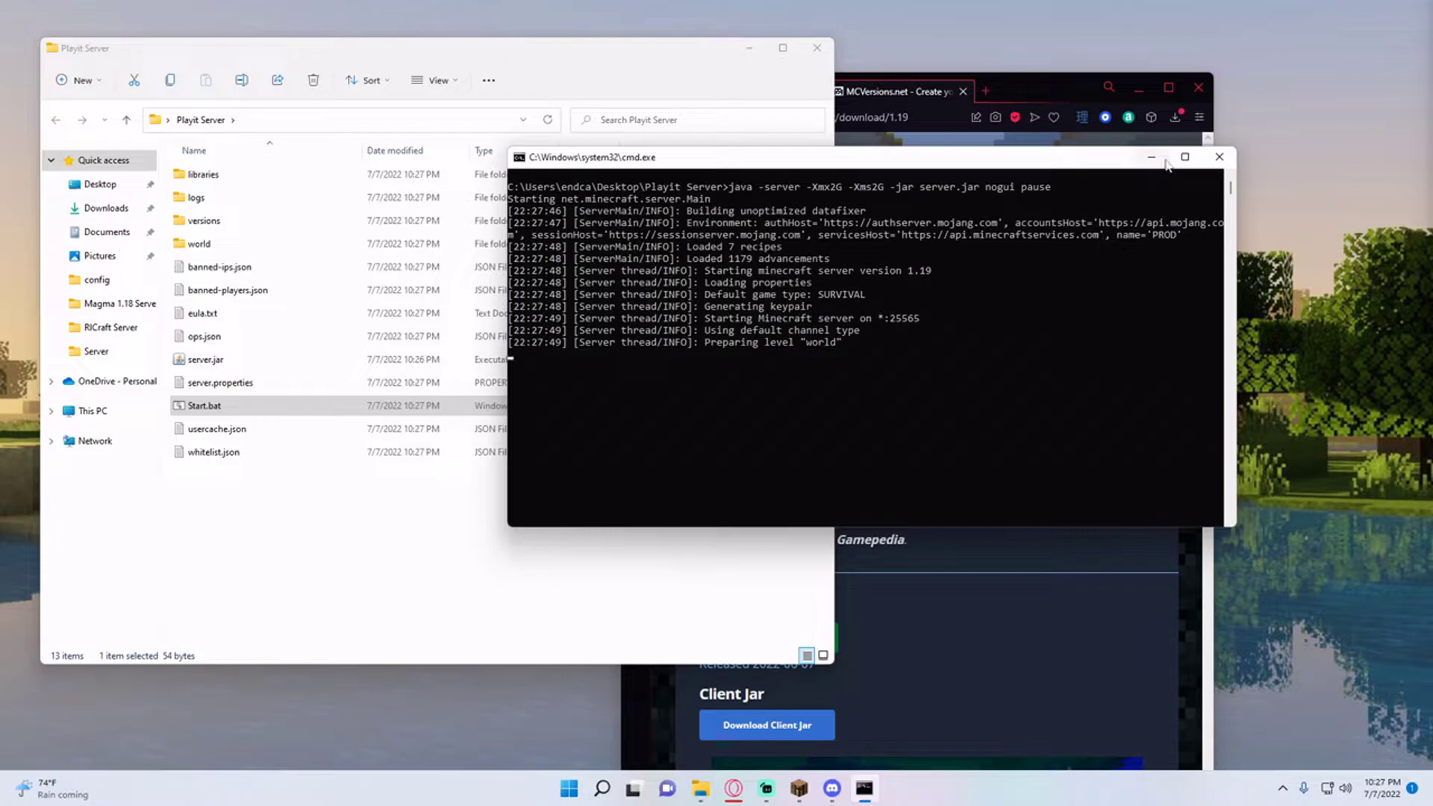
# - Minimize the server console and go to the playit.gg downloads page
pyautogui.click(1219, 156)
pyautogui.click(1037, 88)
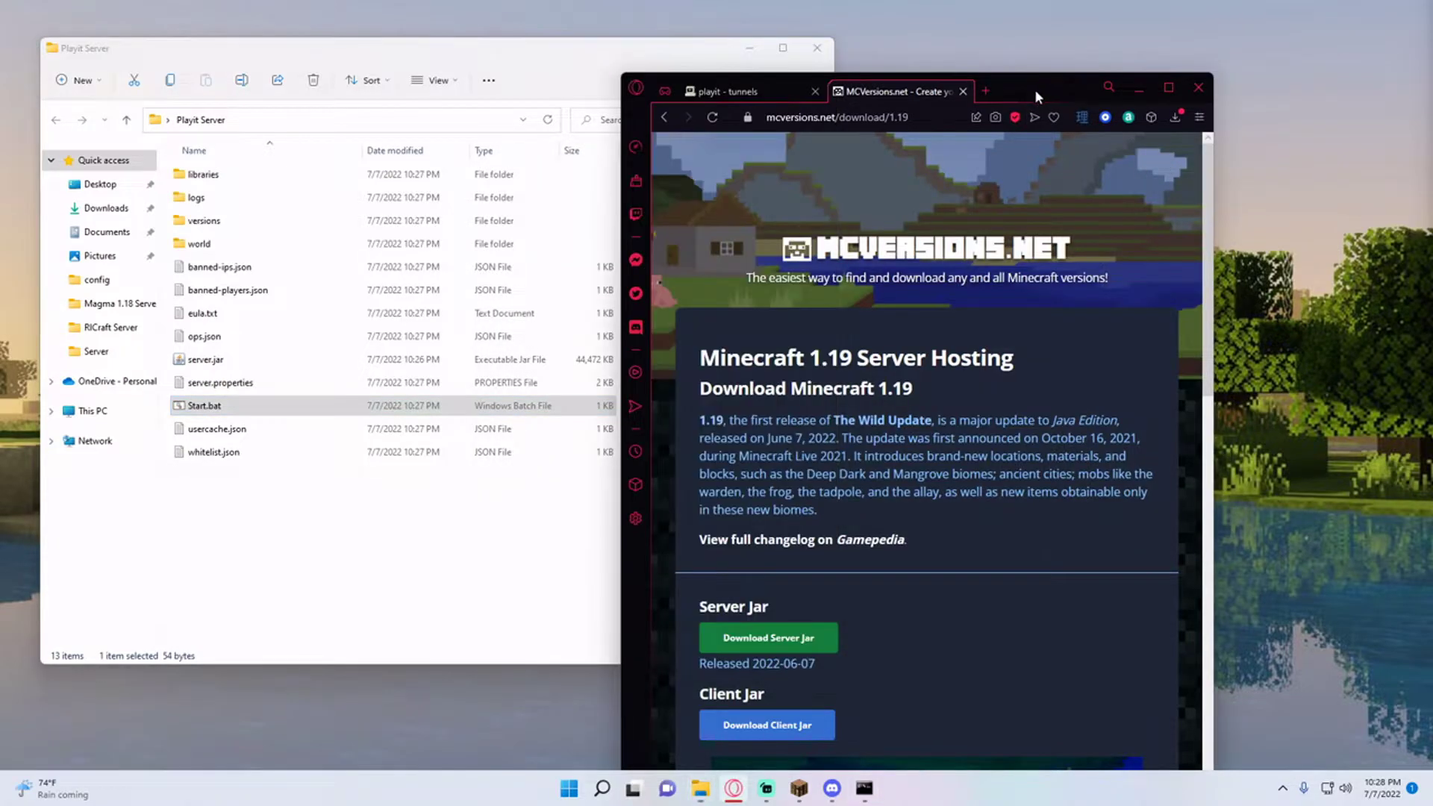
pyautogui.click(728, 91)
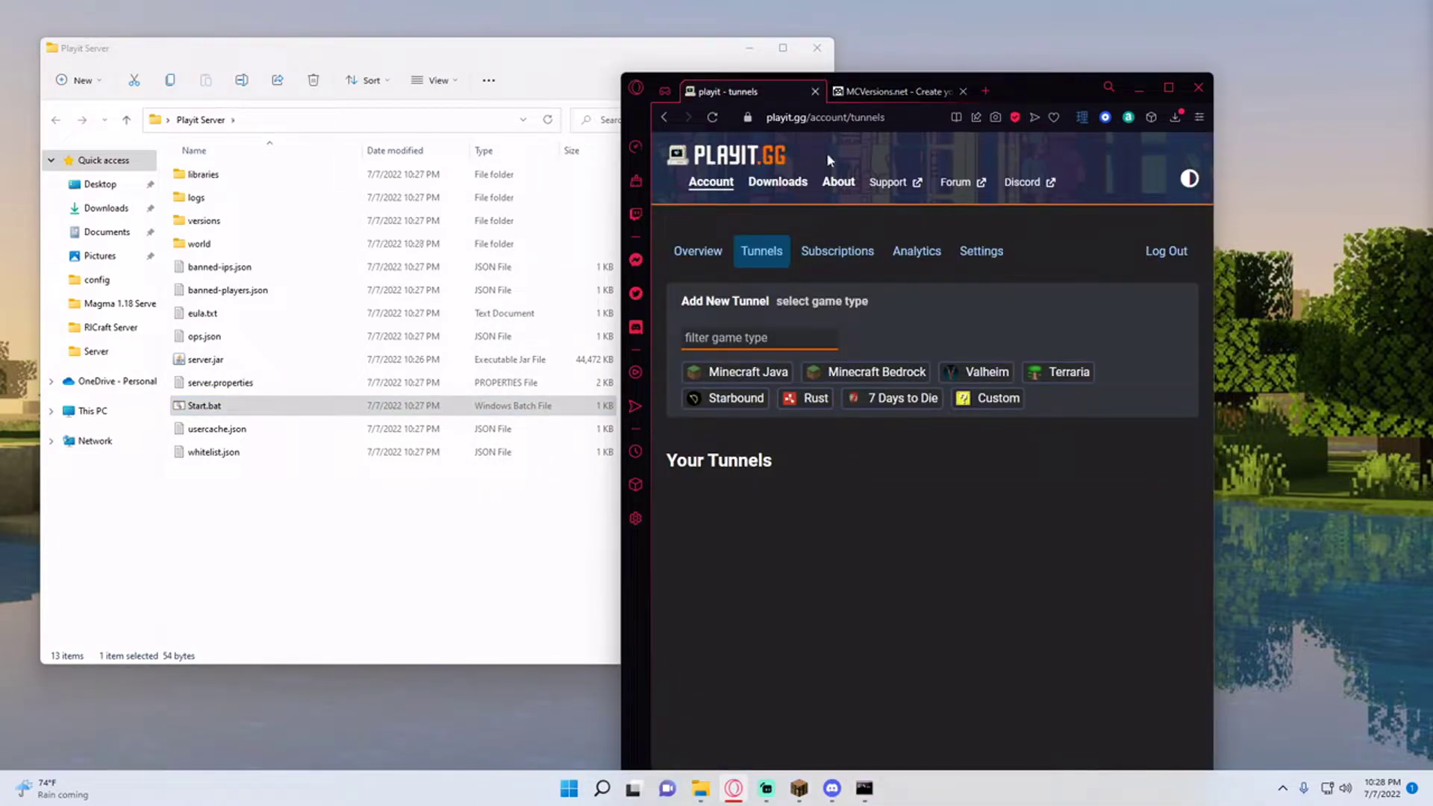
pyautogui.click(1167, 88)
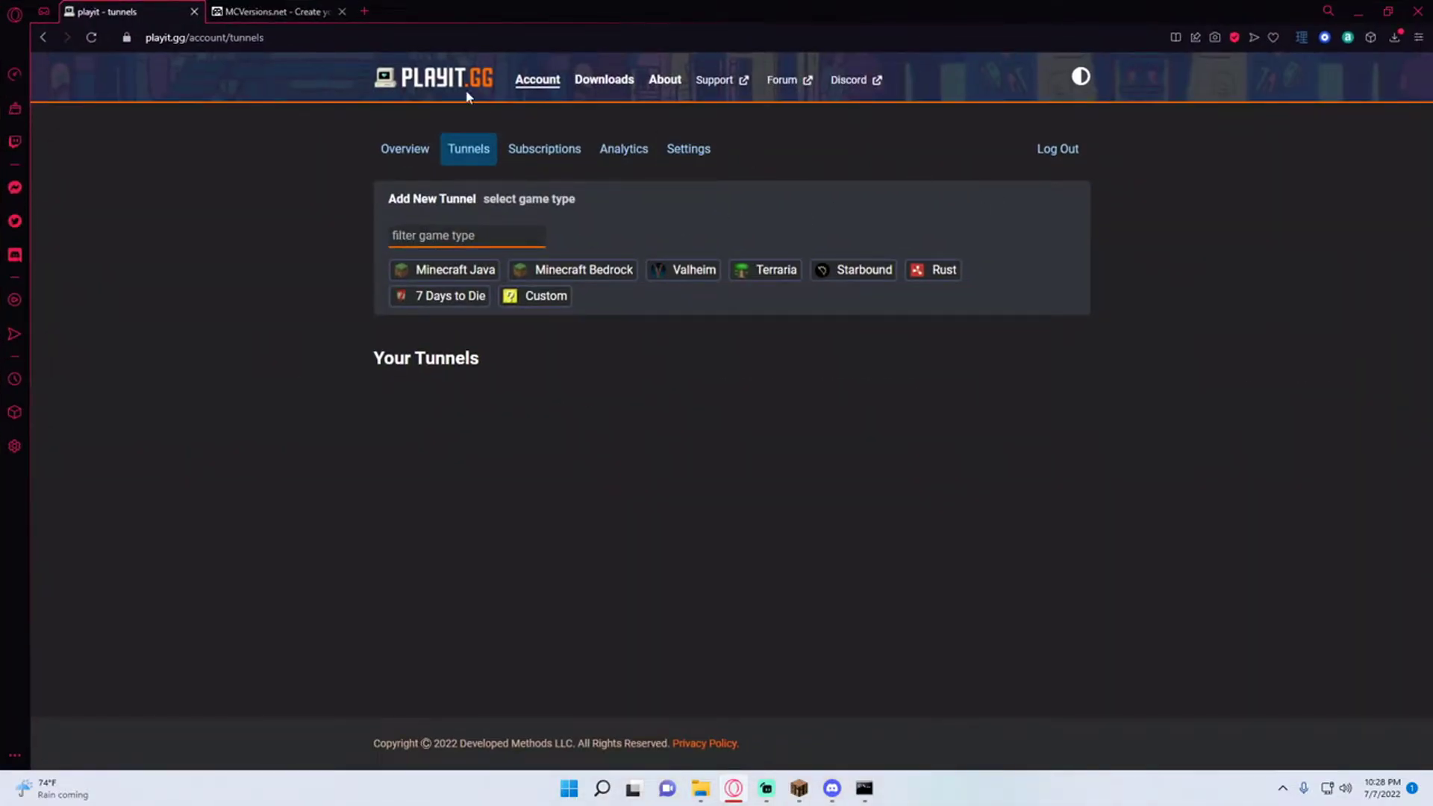
pyautogui.click(422, 77)
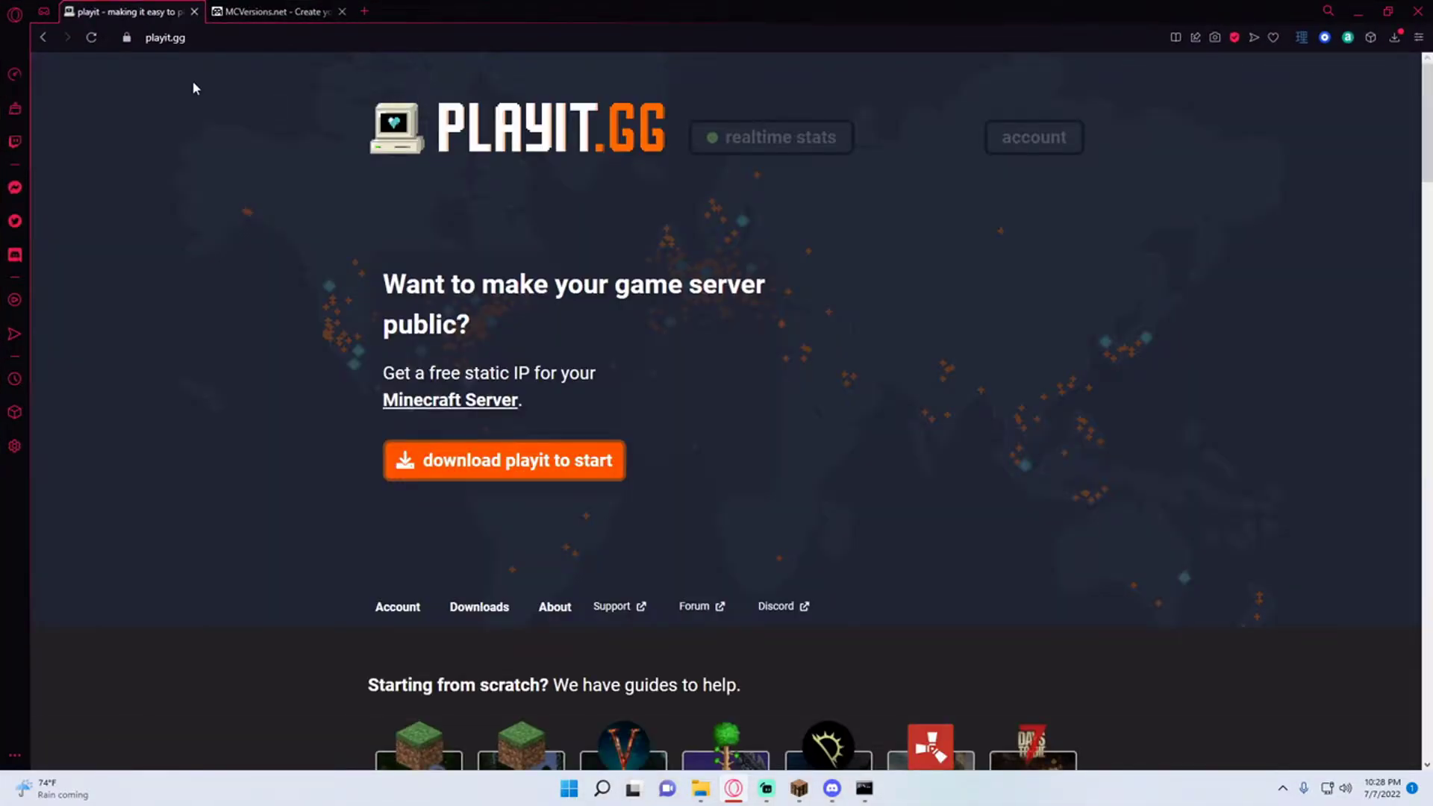
pyautogui.click(496, 468)
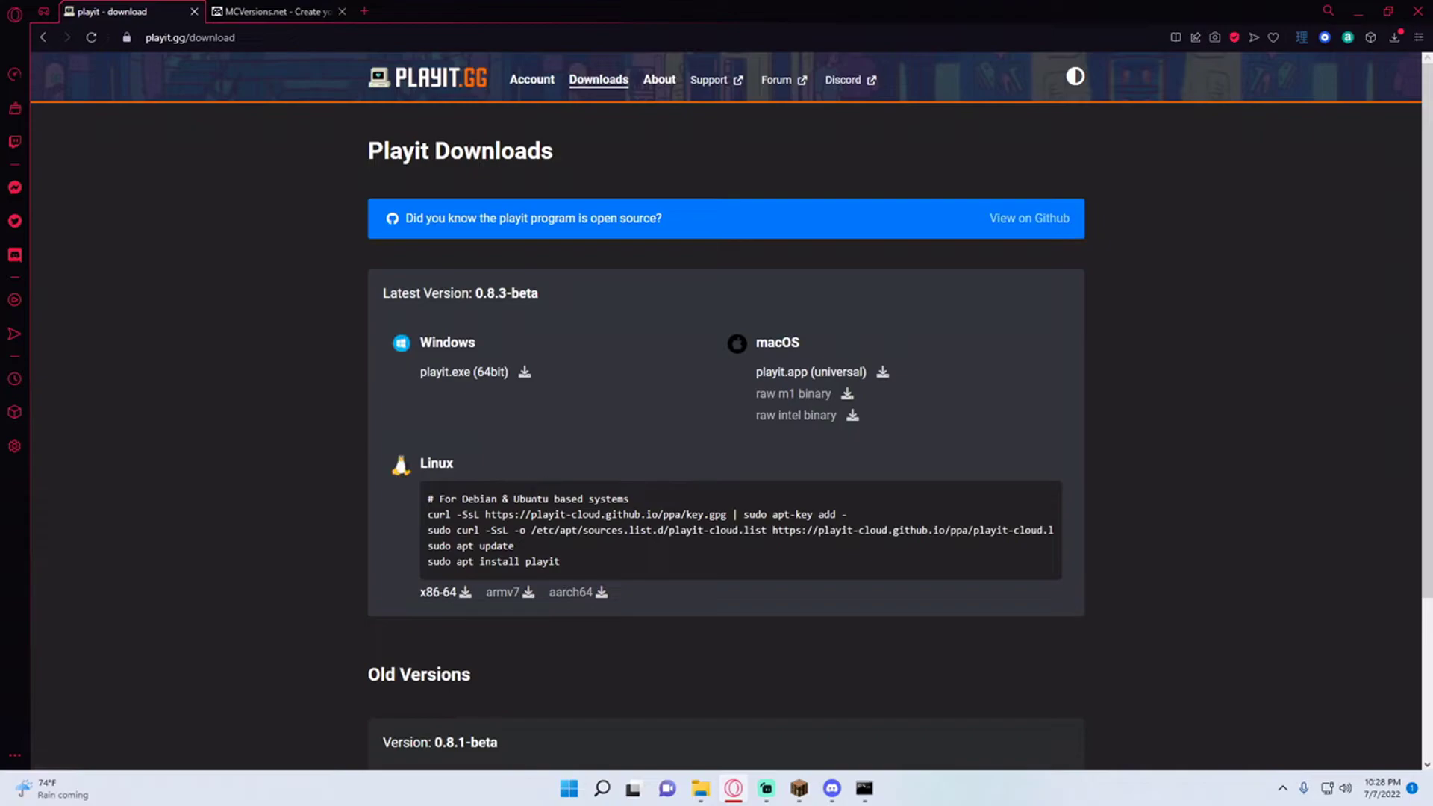
# - Download the 64-bit Windows playit program and save it to the Desktop as Playit
pyautogui.moveTo(482, 343); pyautogui.dragTo(433, 344)
pyautogui.moveTo(600, 565); pyautogui.dragTo(423, 495)
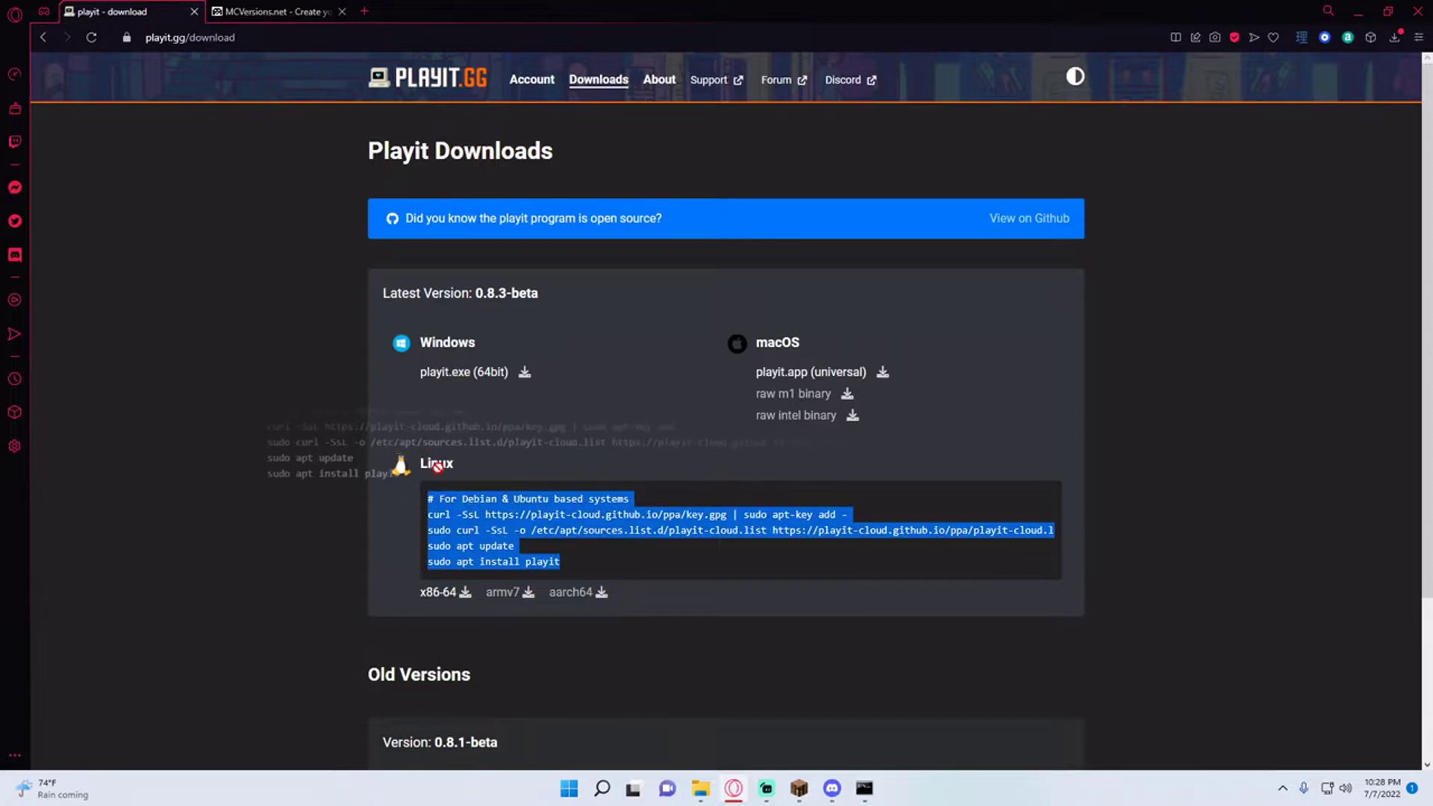
pyautogui.click(464, 379)
pyautogui.scroll(3, 683, 239)
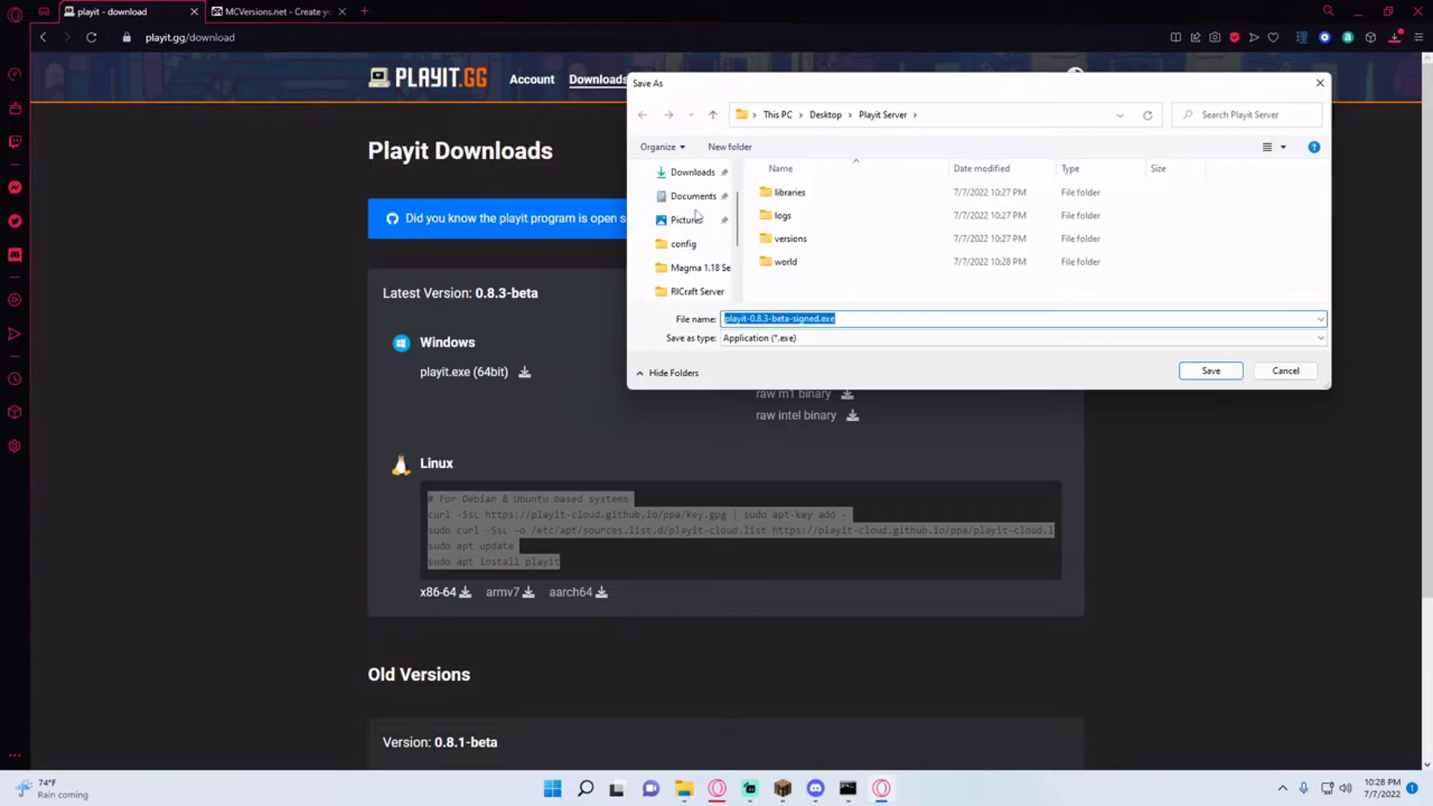
pyautogui.click(684, 204)
pyautogui.moveTo(836, 320); pyautogui.dragTo(606, 297)
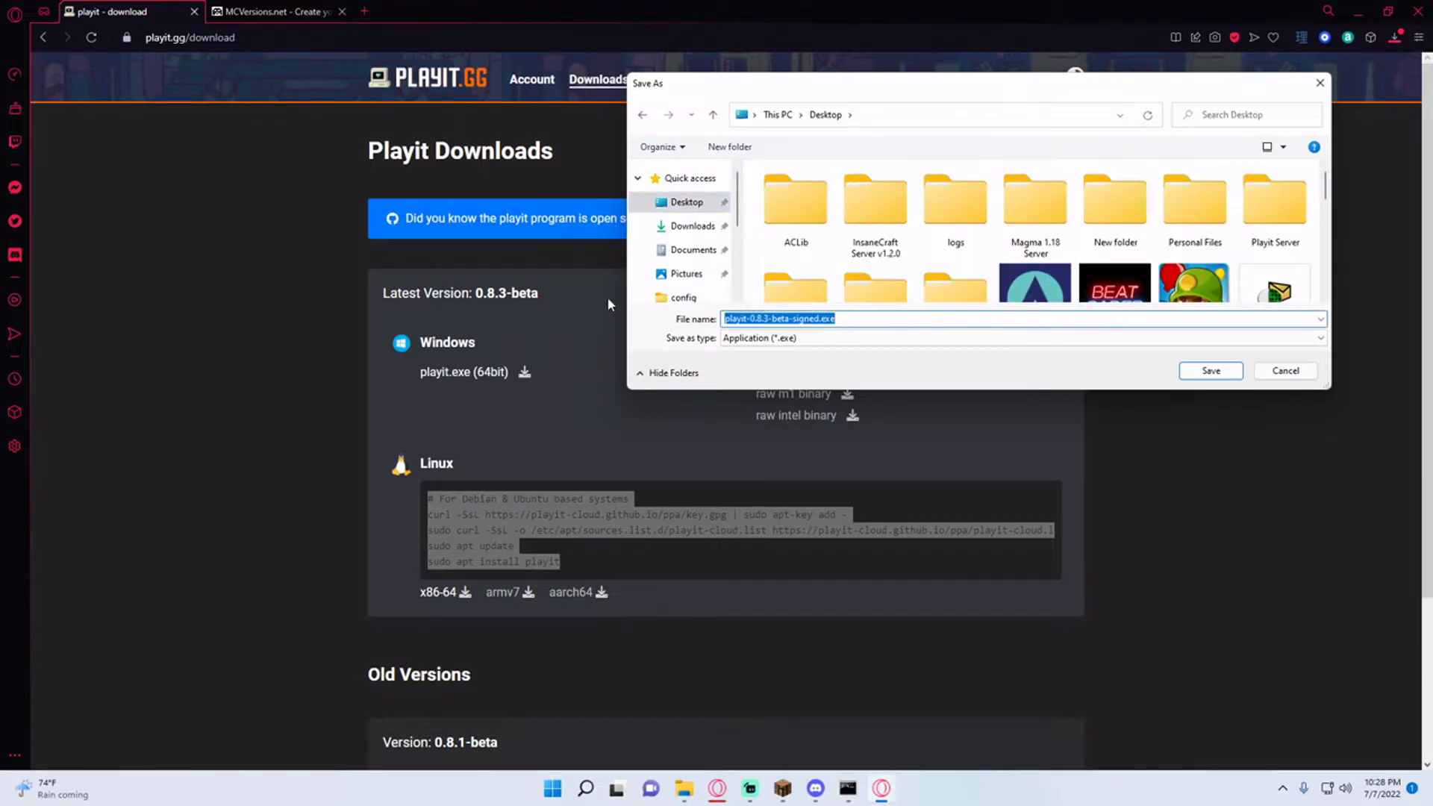
pyautogui.write('Playit')
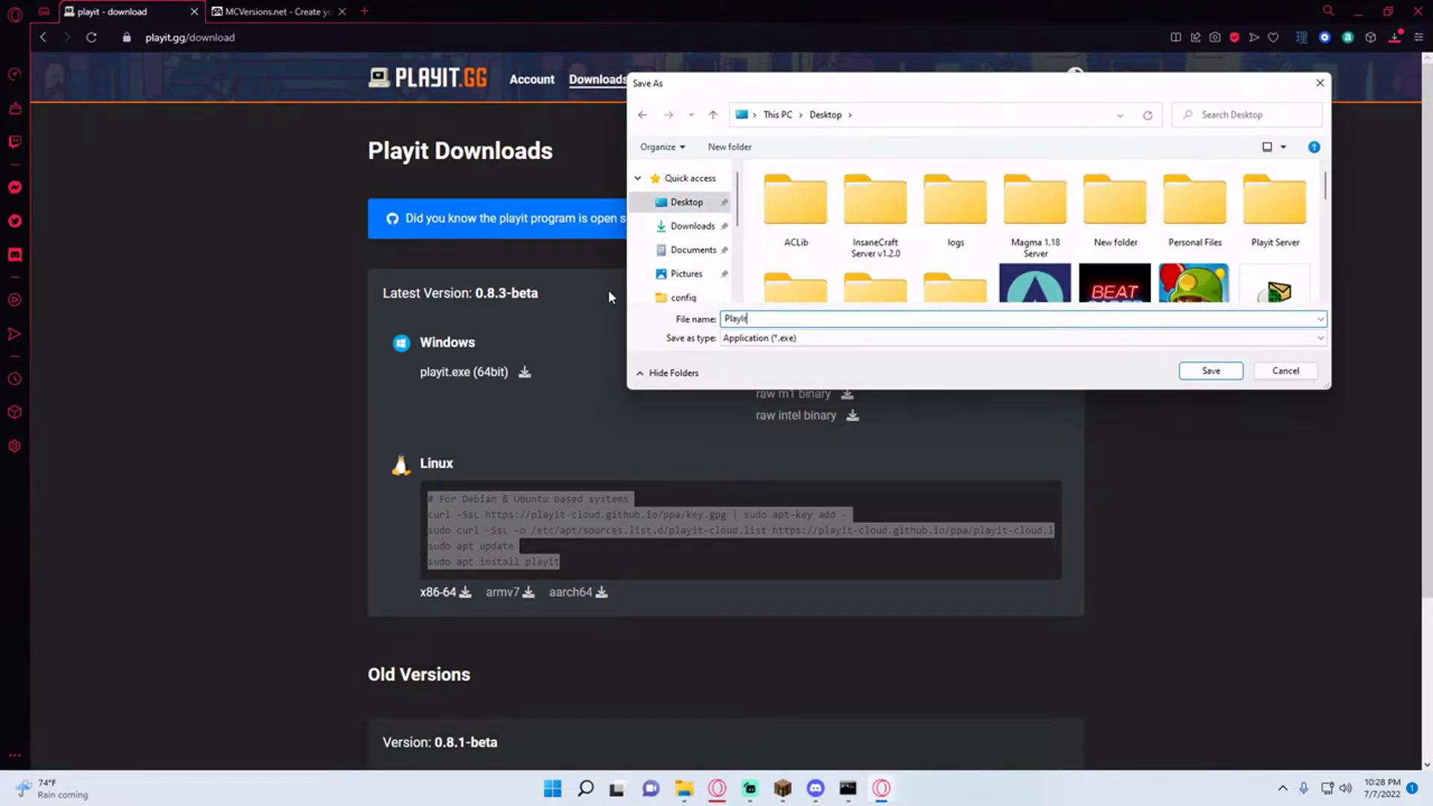
pyautogui.press('Return')
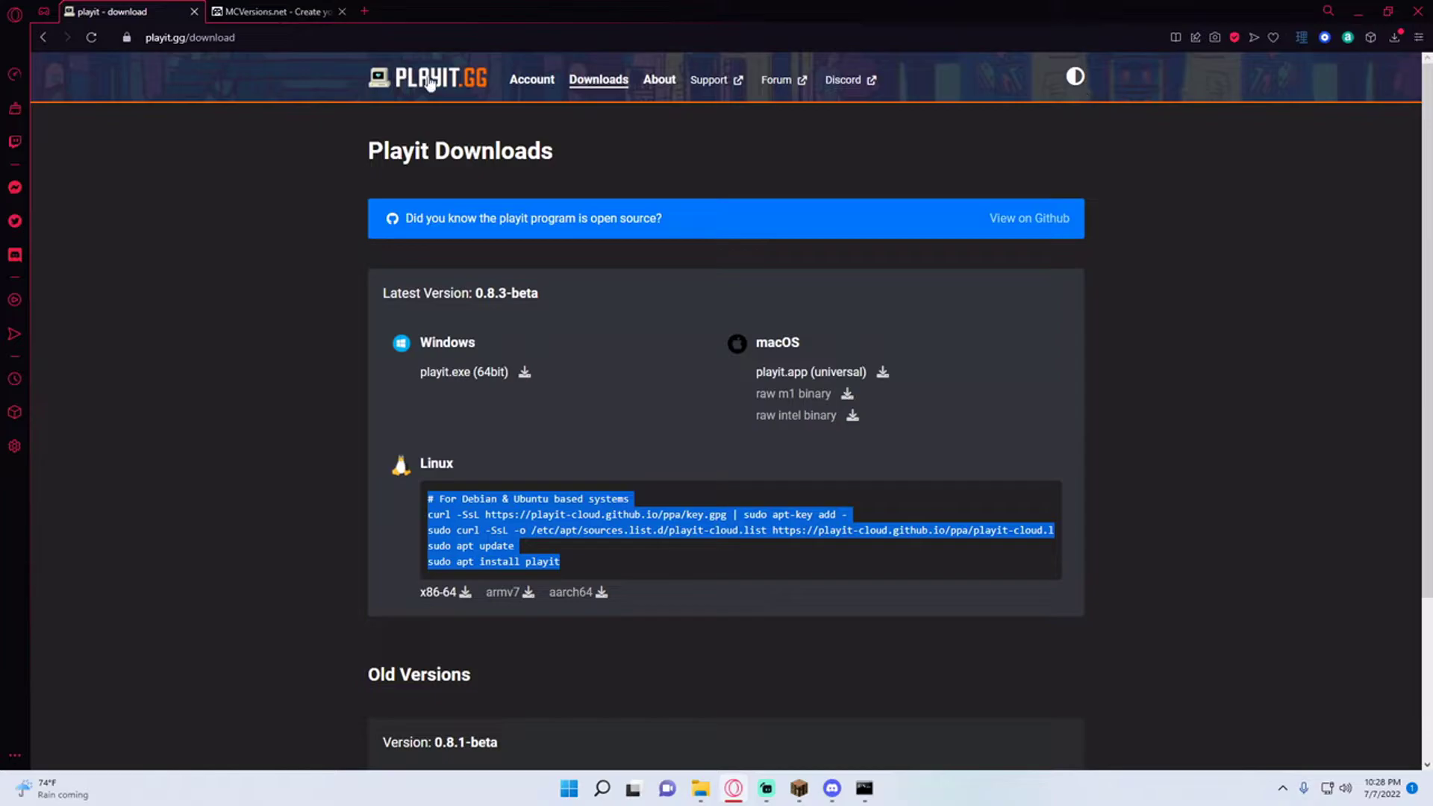
# - Log out of playit.gg and sign back in to the account, noting the Not Connected status
pyautogui.click(430, 81)
pyautogui.click(1000, 145)
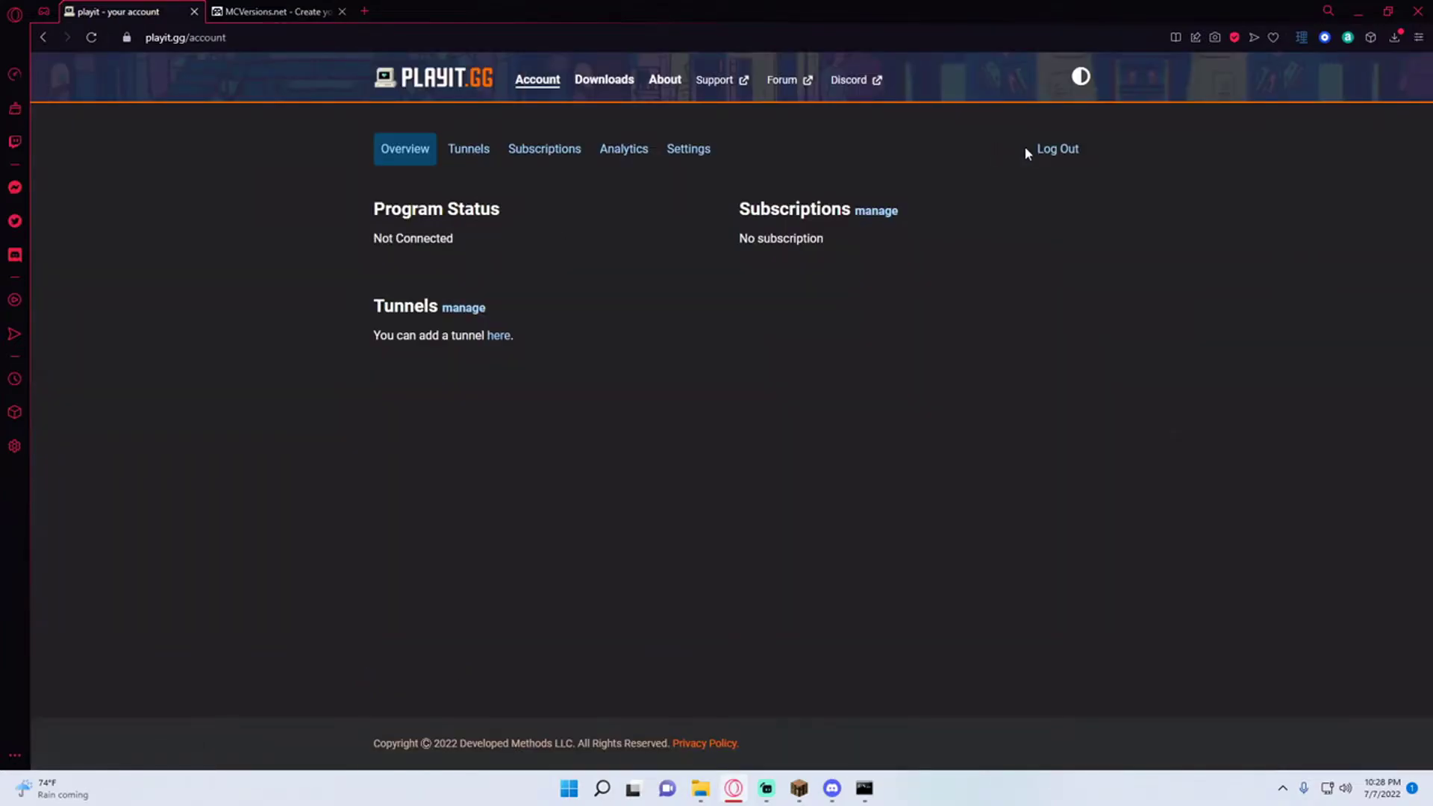
pyautogui.click(1058, 150)
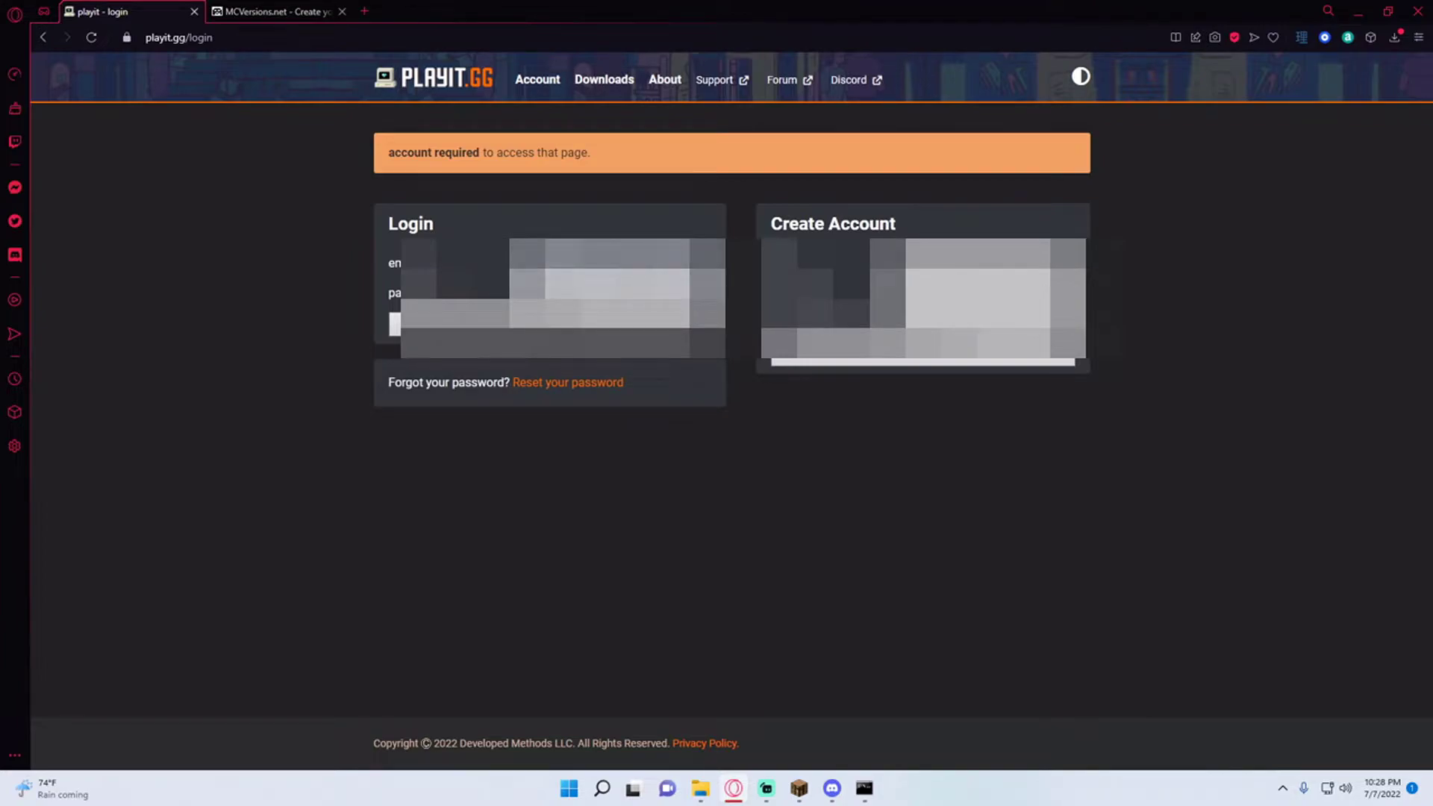
pyautogui.press('Return')
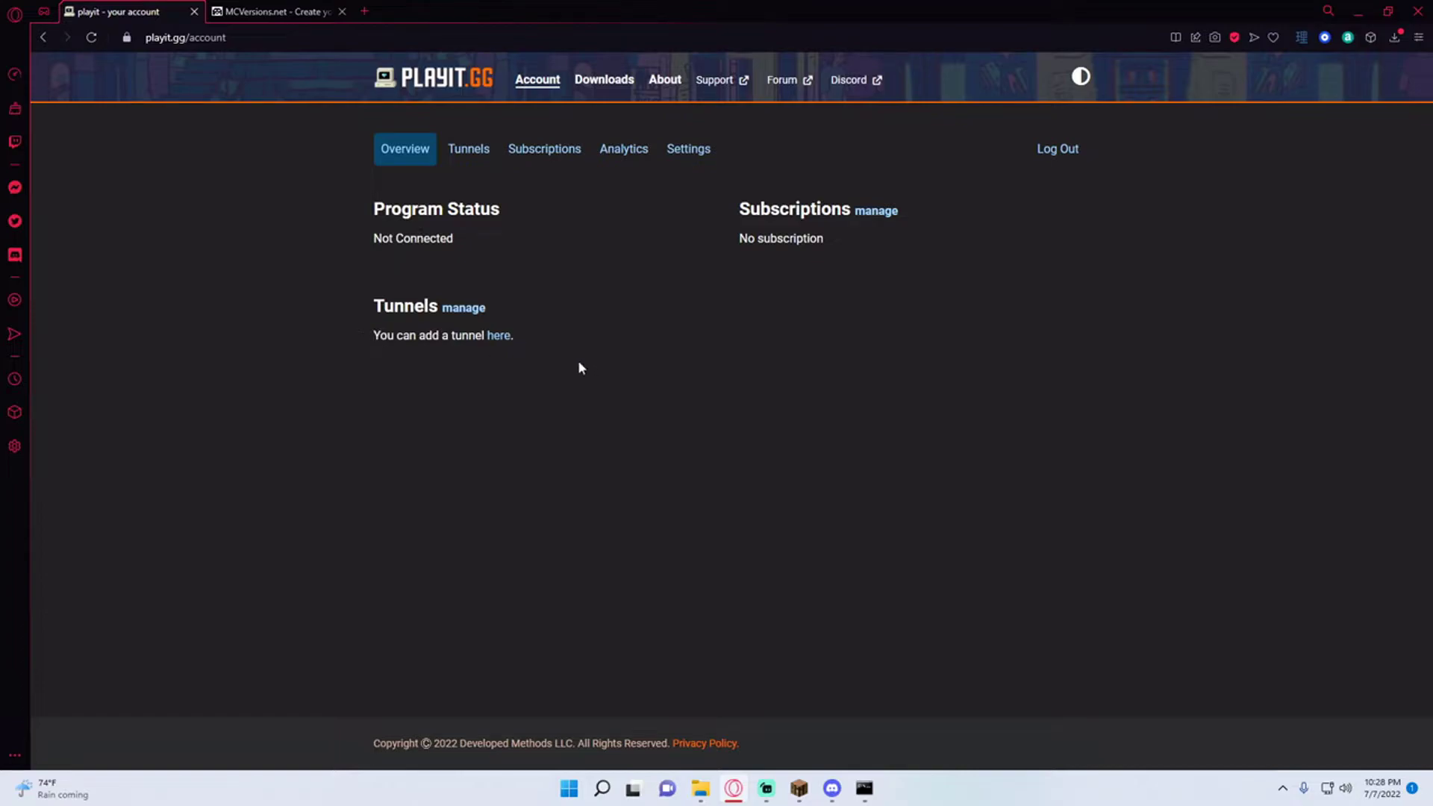
pyautogui.moveTo(493, 238); pyautogui.dragTo(288, 221)
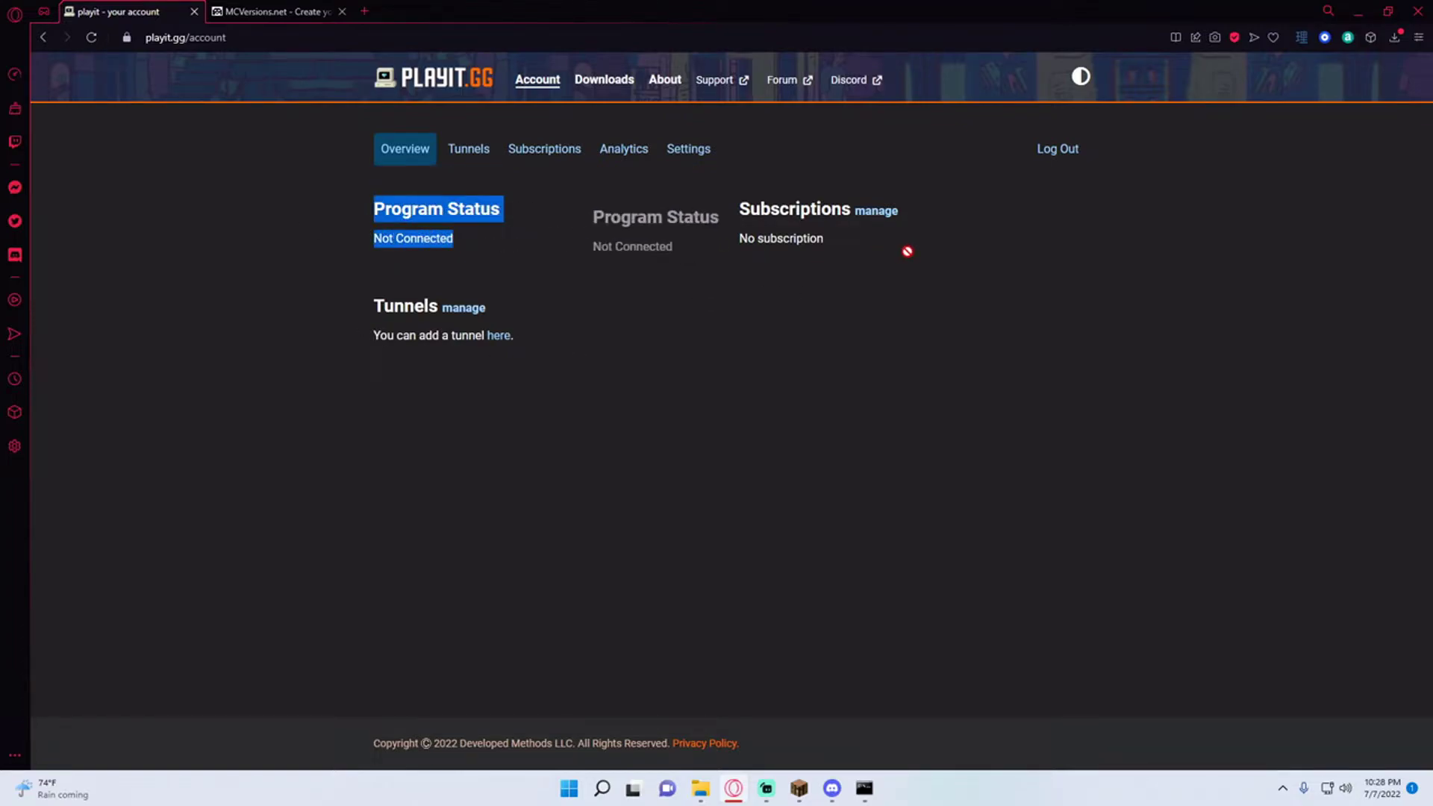
pyautogui.click(487, 173)
# - Add a Minecraft Java tunnel for 127.0.0.1:25565 and copy its address post-du.craft.playit.gg
pyautogui.click(470, 152)
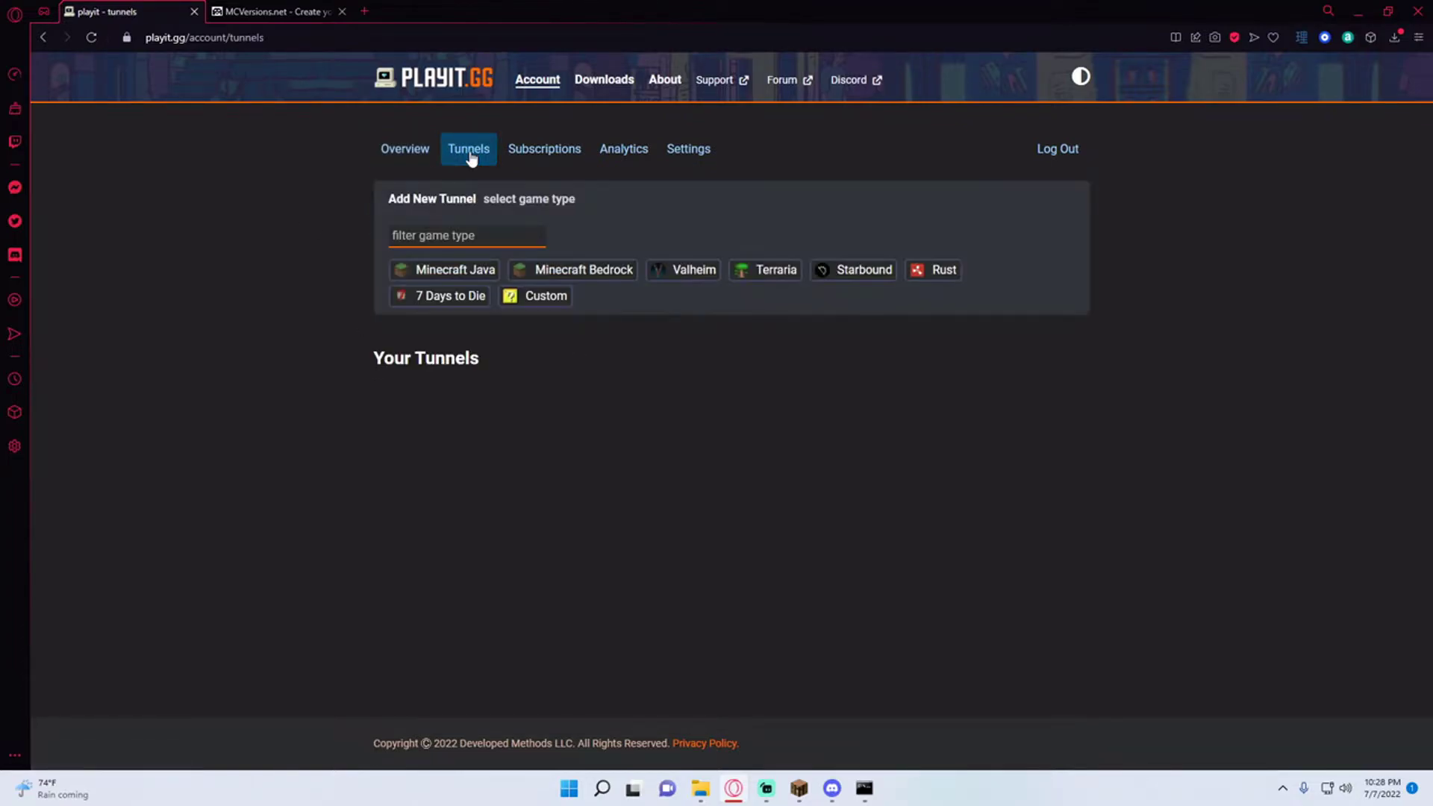
pyautogui.click(465, 268)
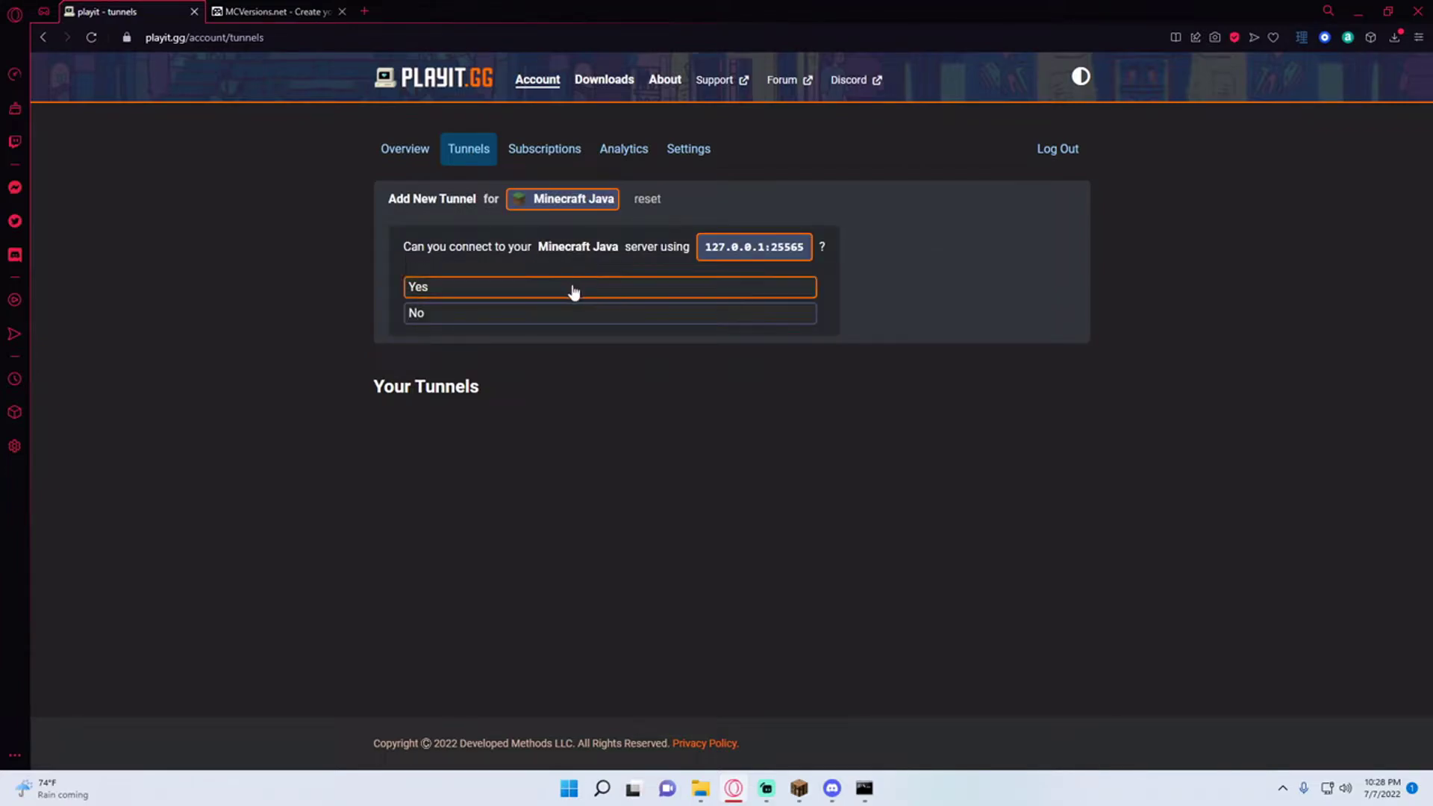
pyautogui.tripleClick(731, 253)
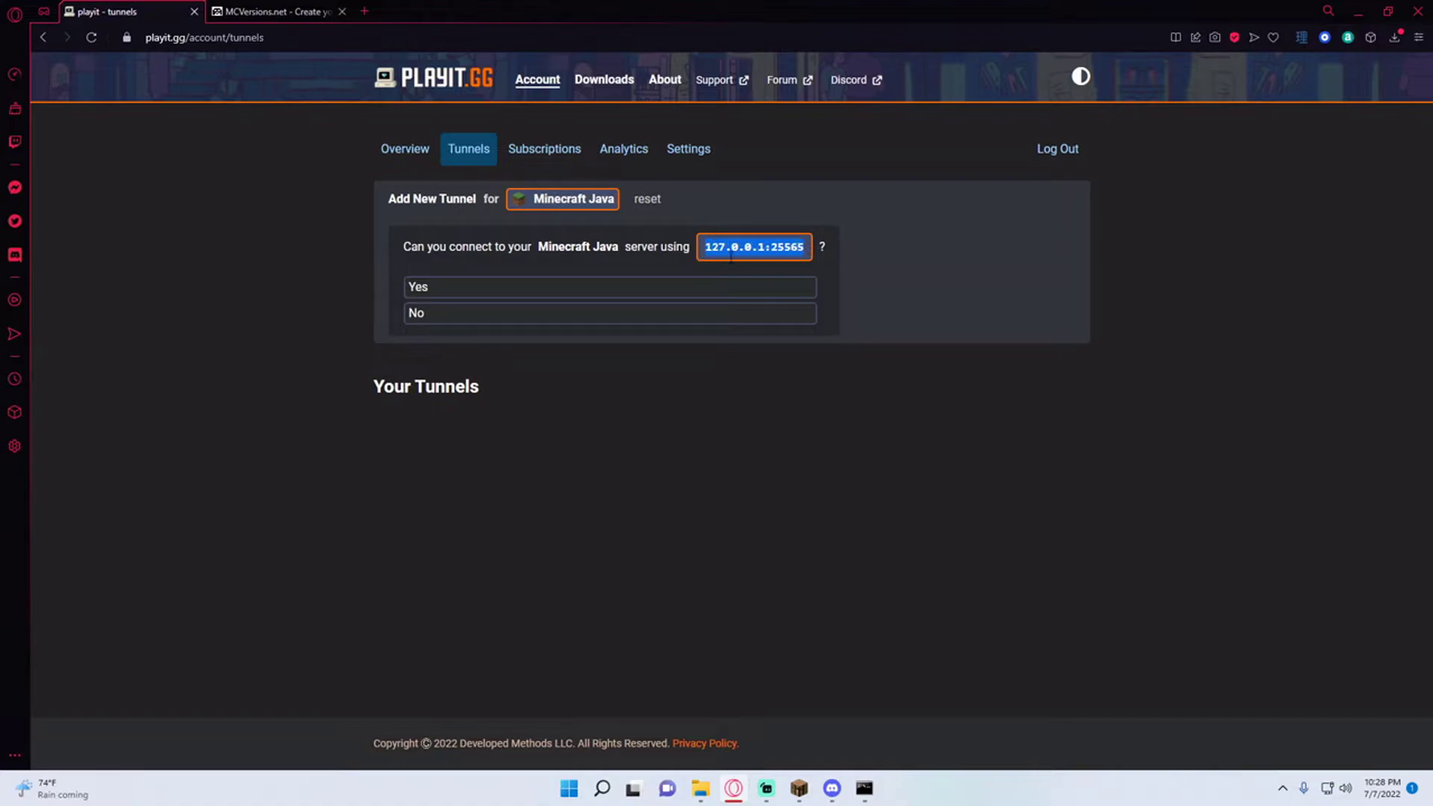
pyautogui.click(432, 285)
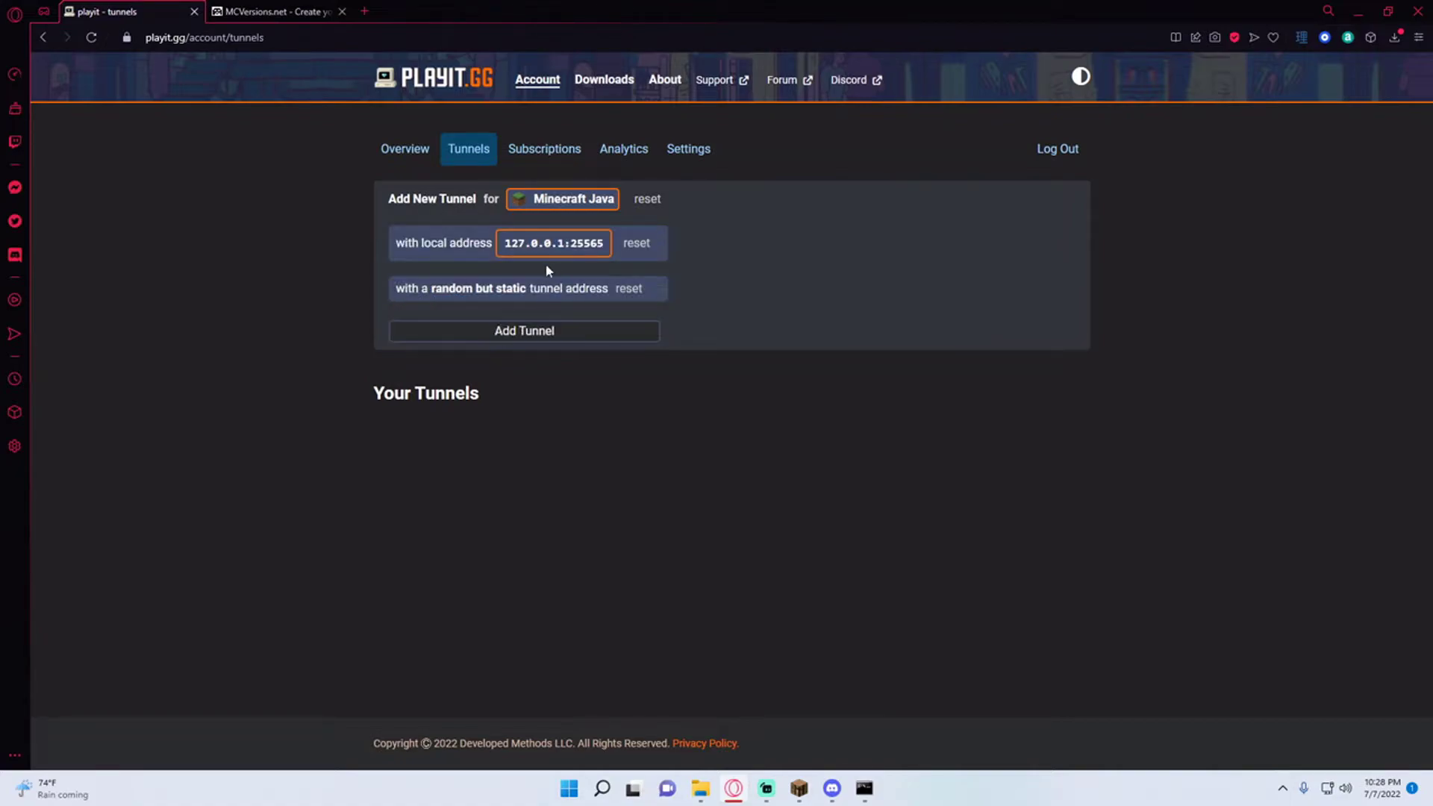
pyautogui.click(521, 337)
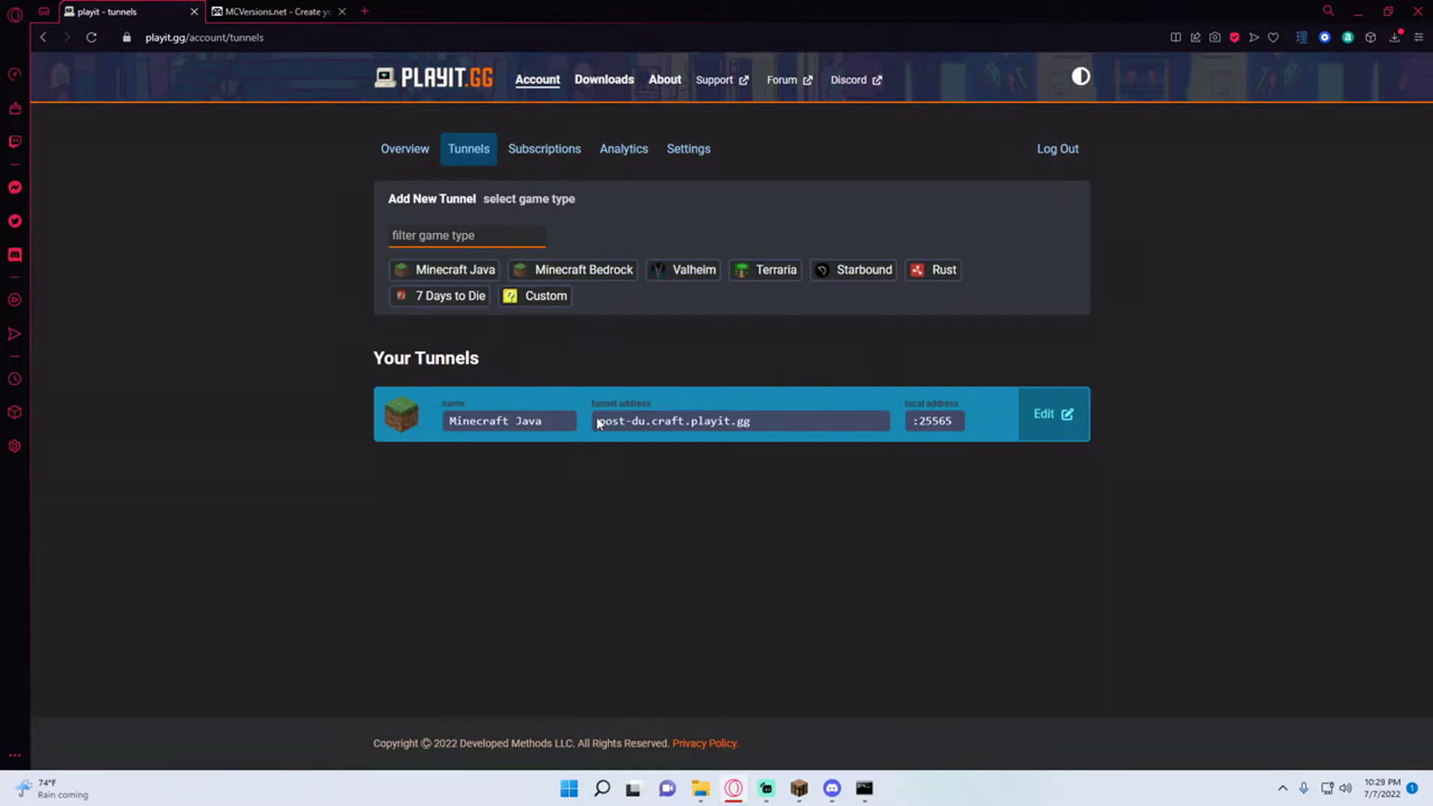
pyautogui.moveTo(599, 423); pyautogui.dragTo(761, 424)
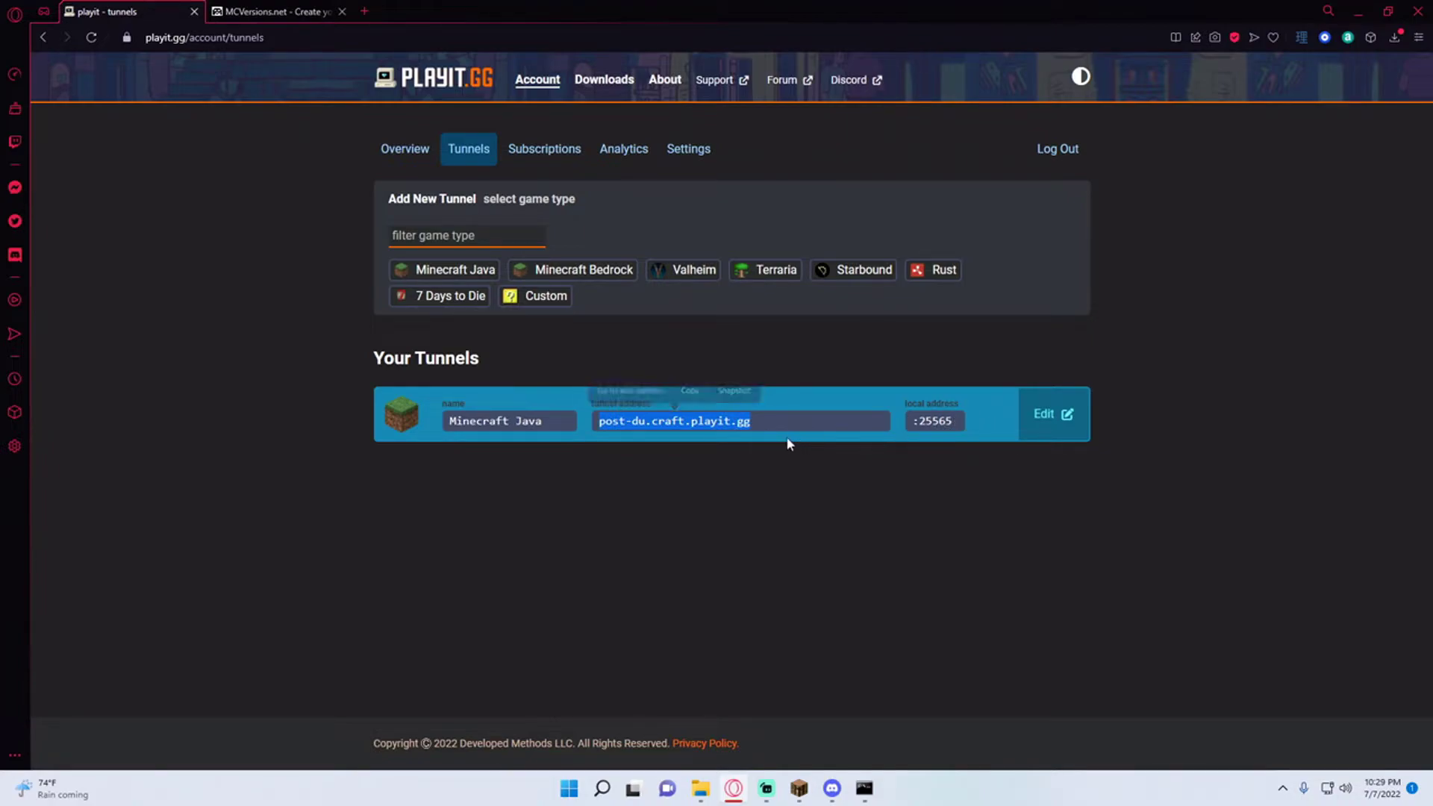
# - Launch Playit.exe from the desktop and refresh the account page until it shows connected to chicago-1
pyautogui.click(411, 153)
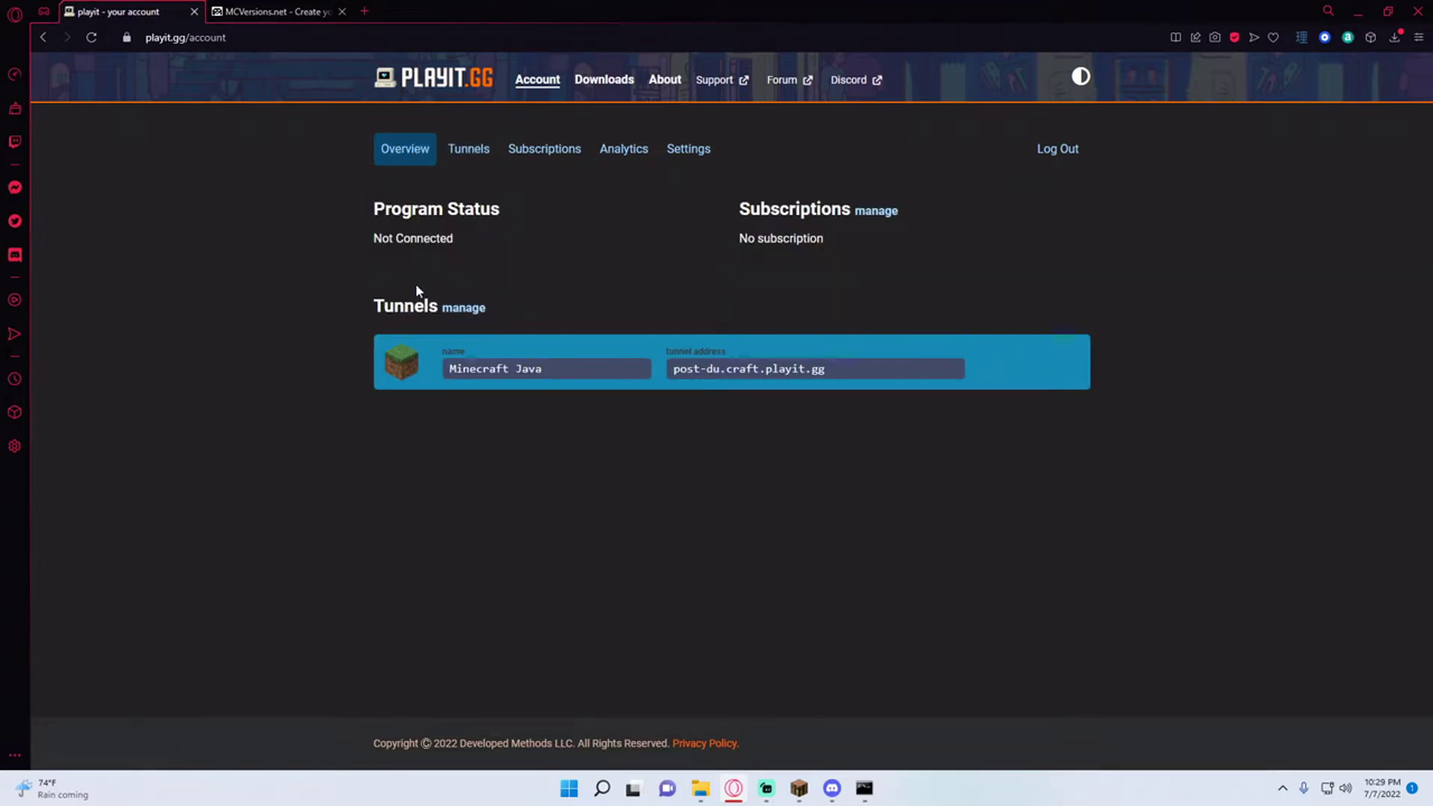
pyautogui.click(91, 38)
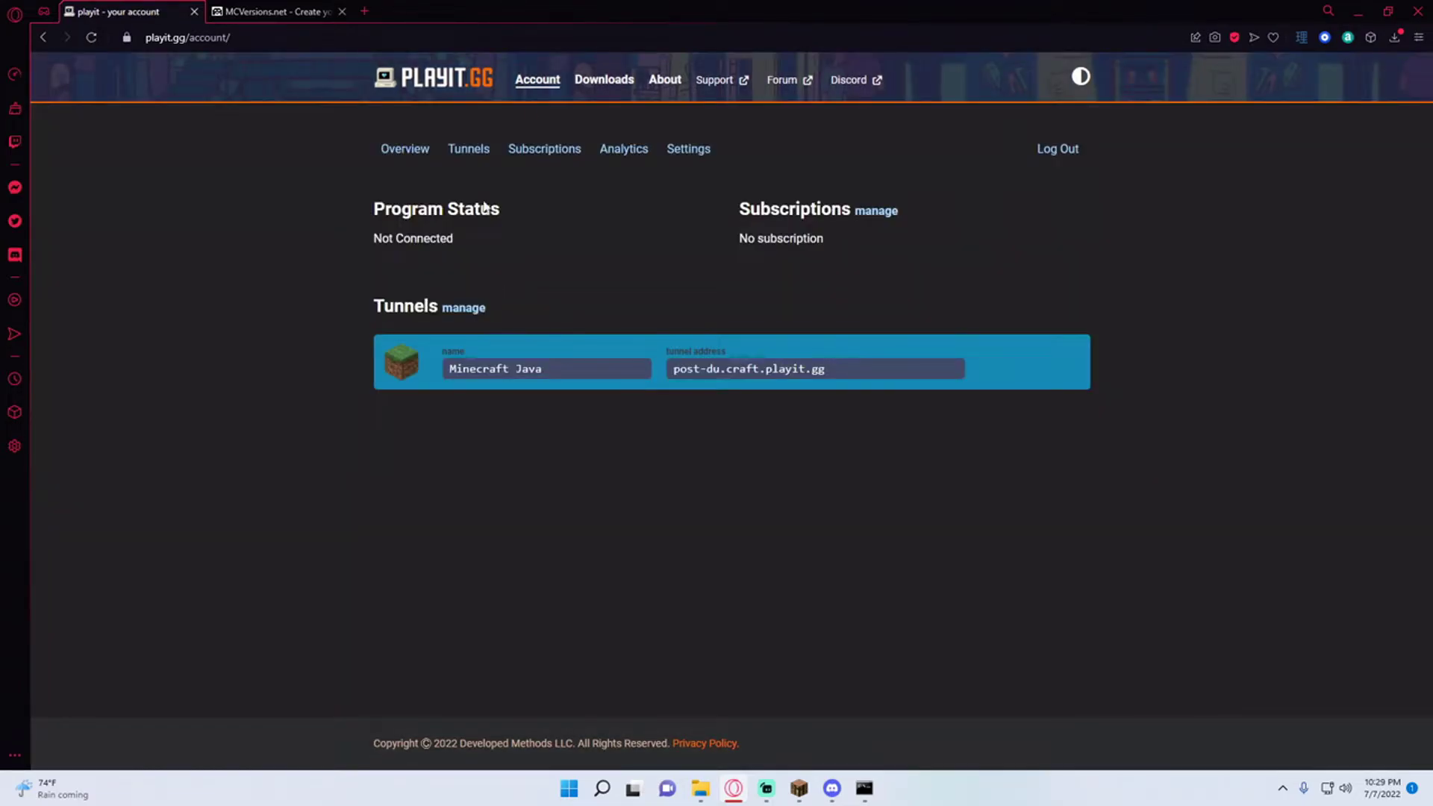
pyautogui.moveTo(652, 7); pyautogui.dragTo(1060, 56)
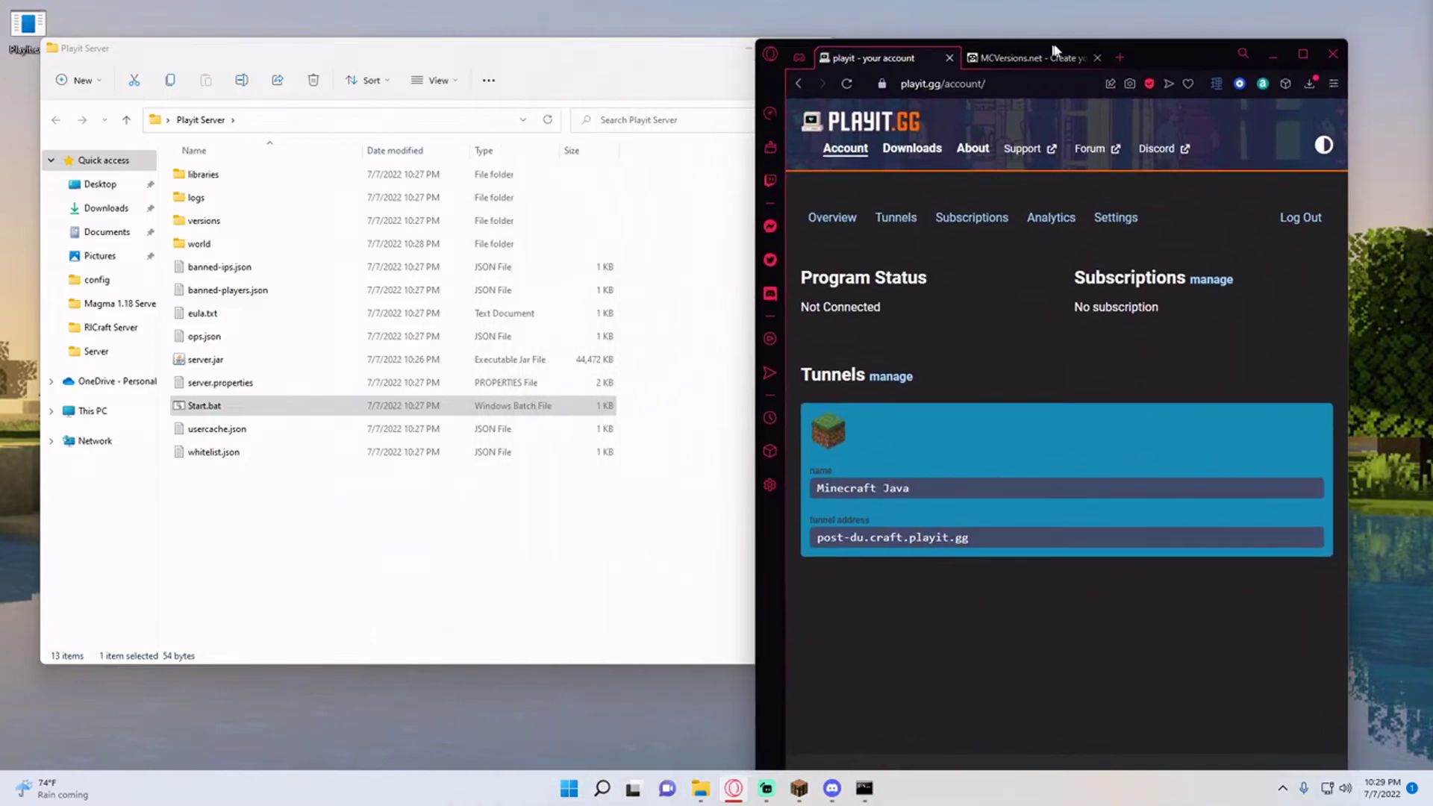
pyautogui.doubleClick(28, 30)
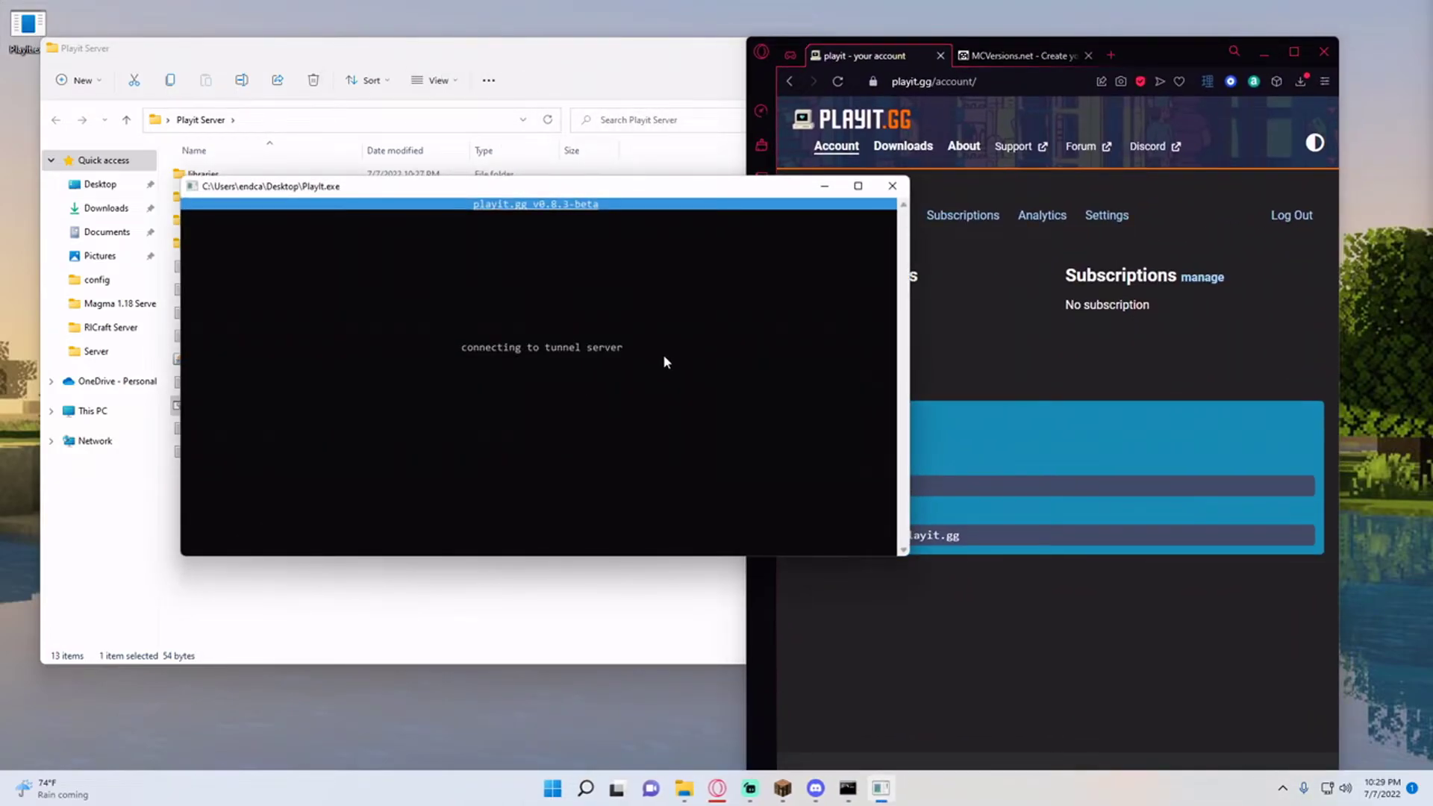
pyautogui.click(1055, 328)
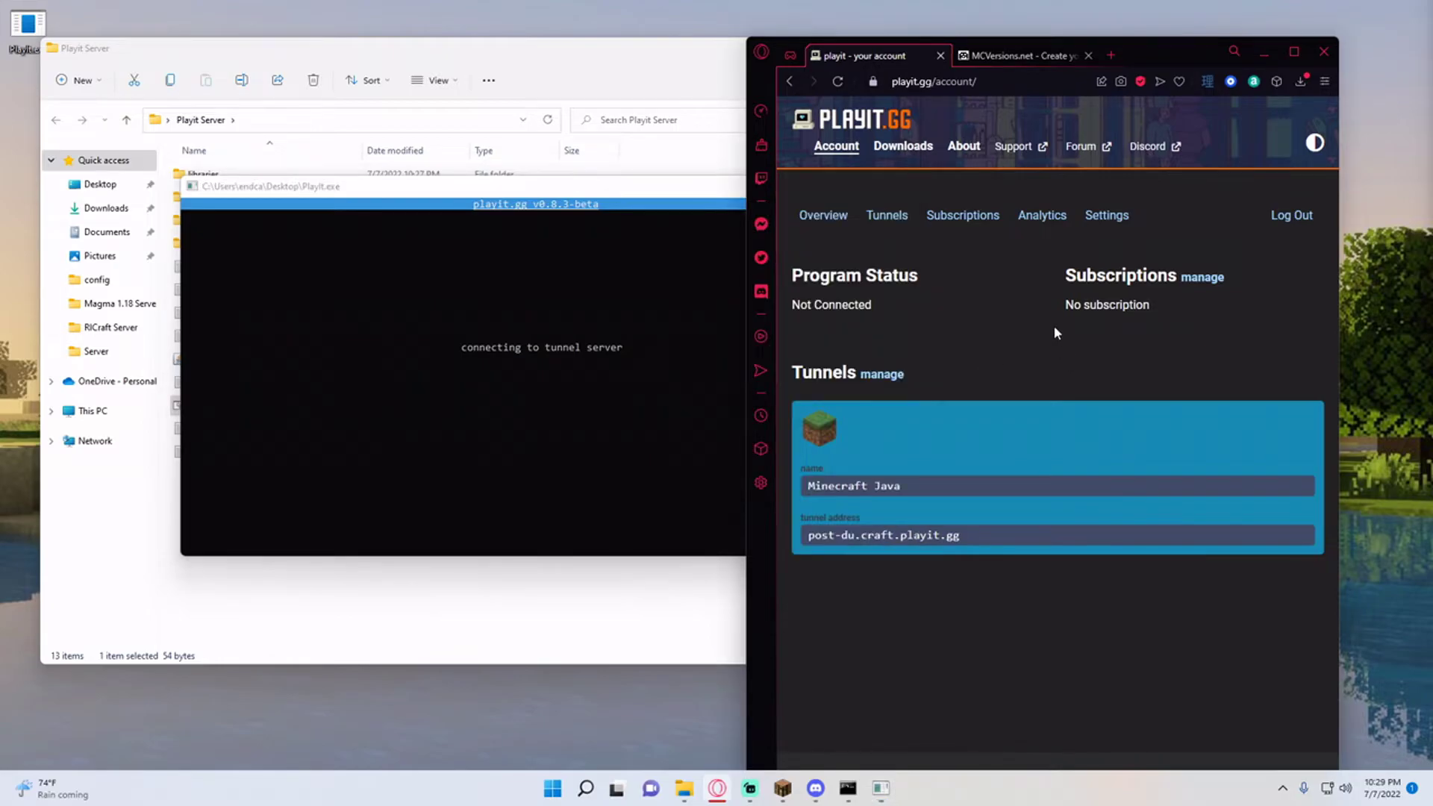
pyautogui.click(838, 82)
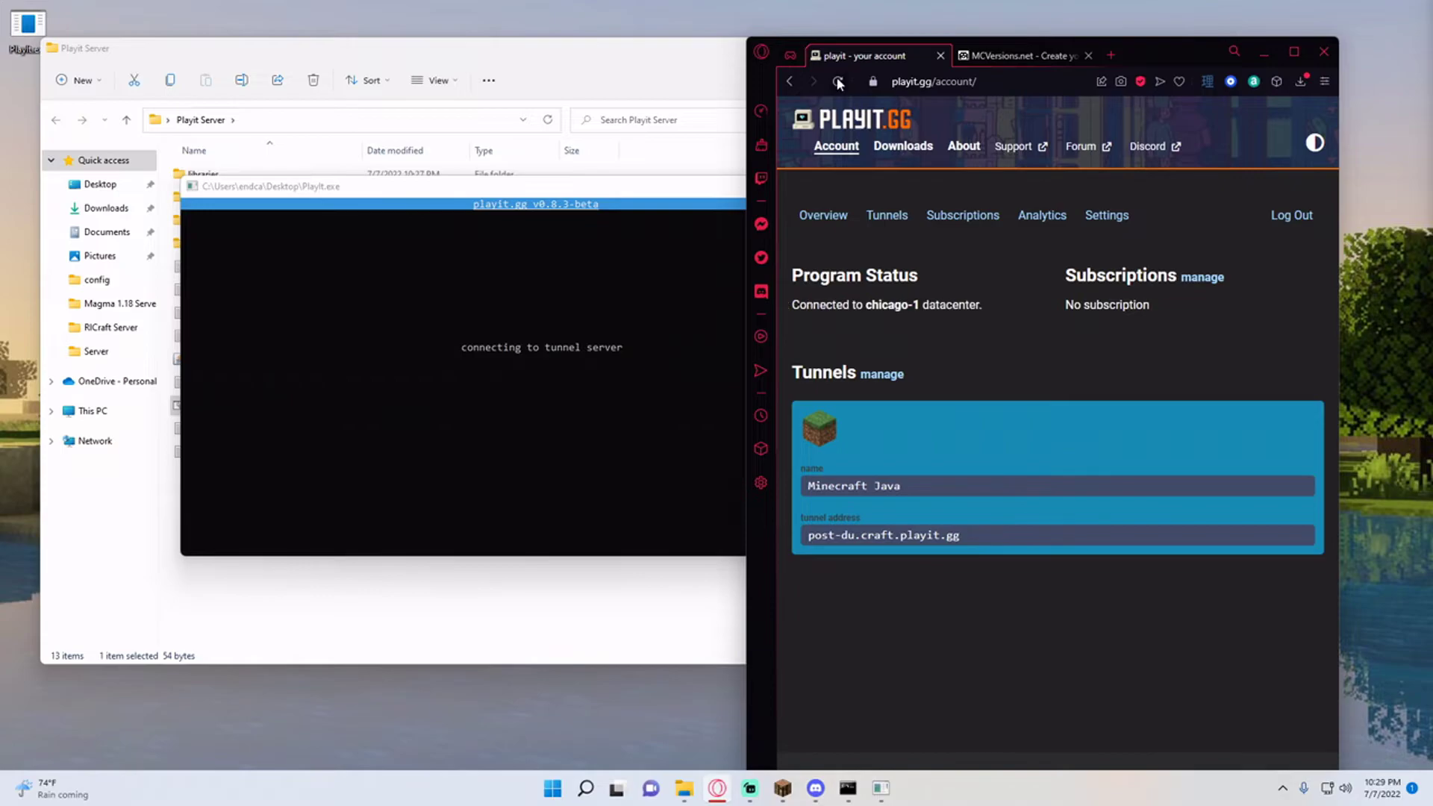
pyautogui.click(864, 123)
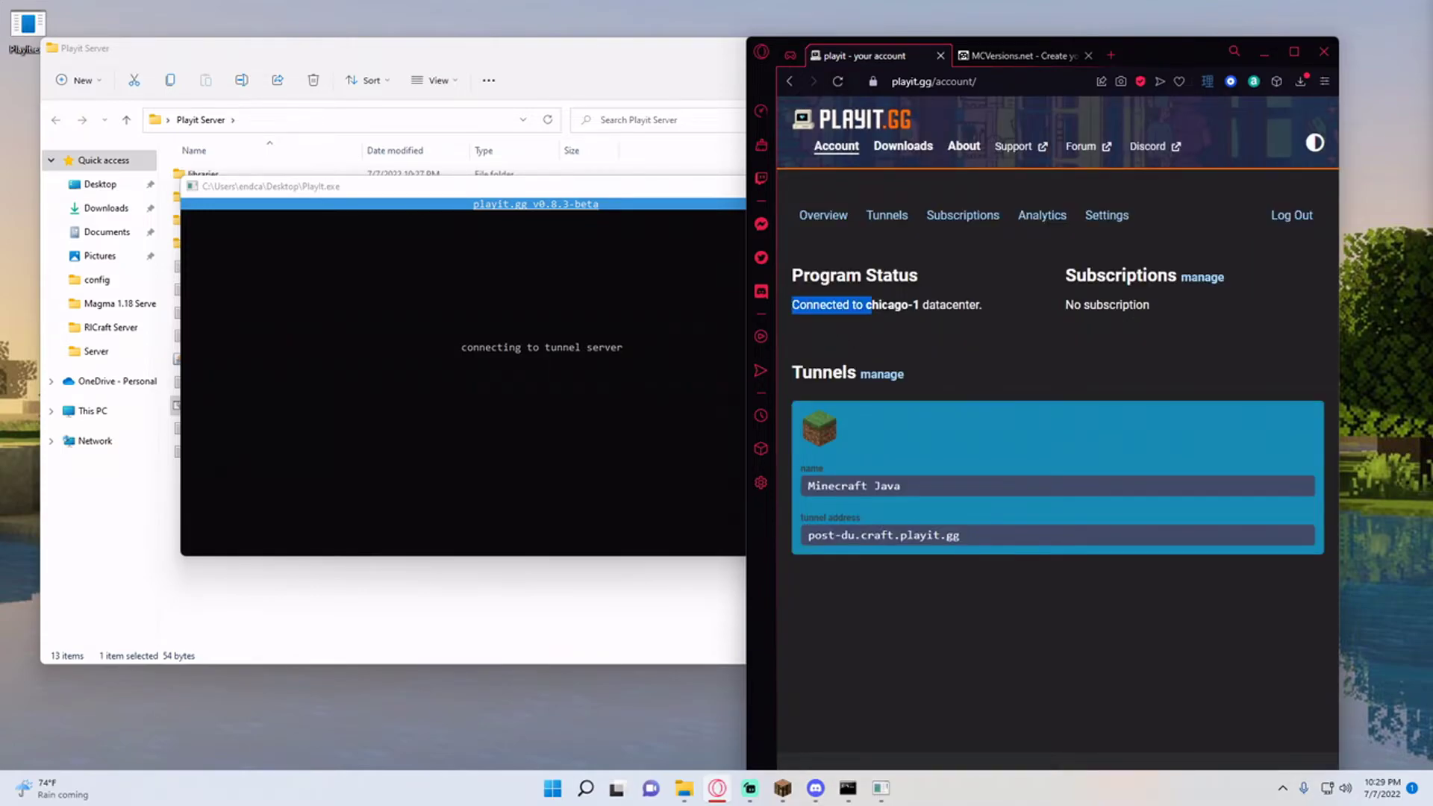
pyautogui.moveTo(871, 305); pyautogui.dragTo(986, 306)
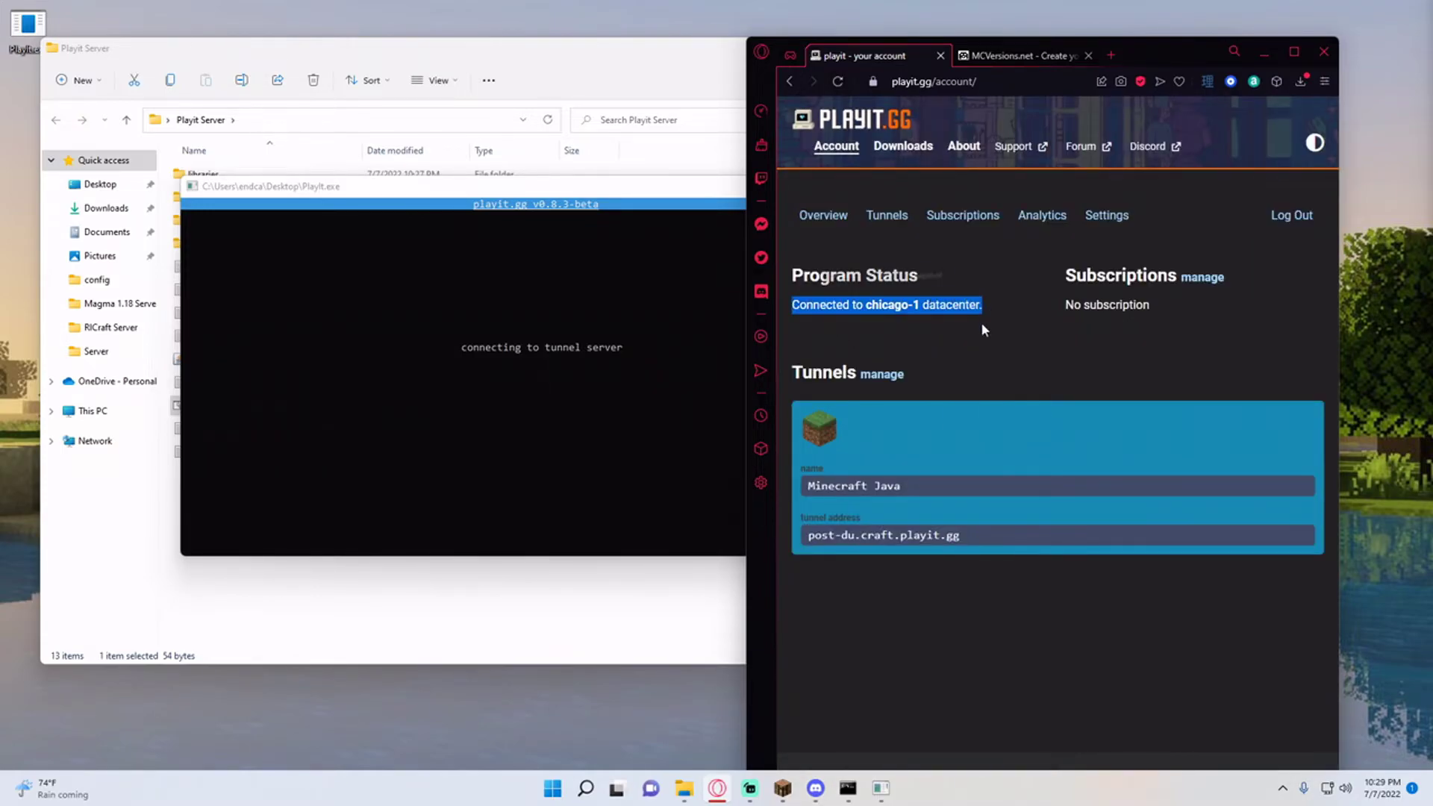
# - Add a multiplayer server entry with the pasted address post-du.craft.playit.gg
pyautogui.click(851, 790)
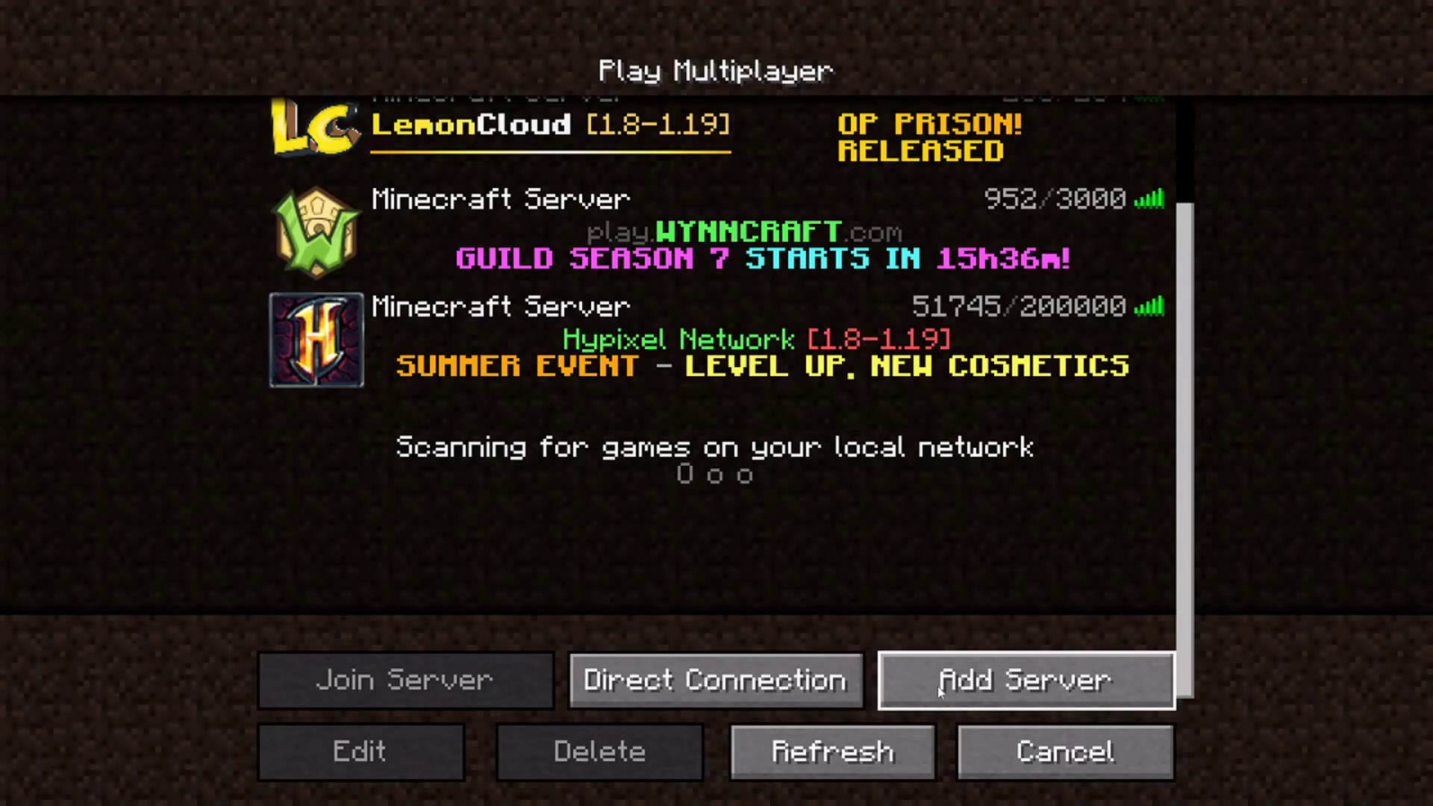
pyautogui.click(1027, 679)
pyautogui.click(636, 360)
pyautogui.write('post-du.craft.playit.gg')
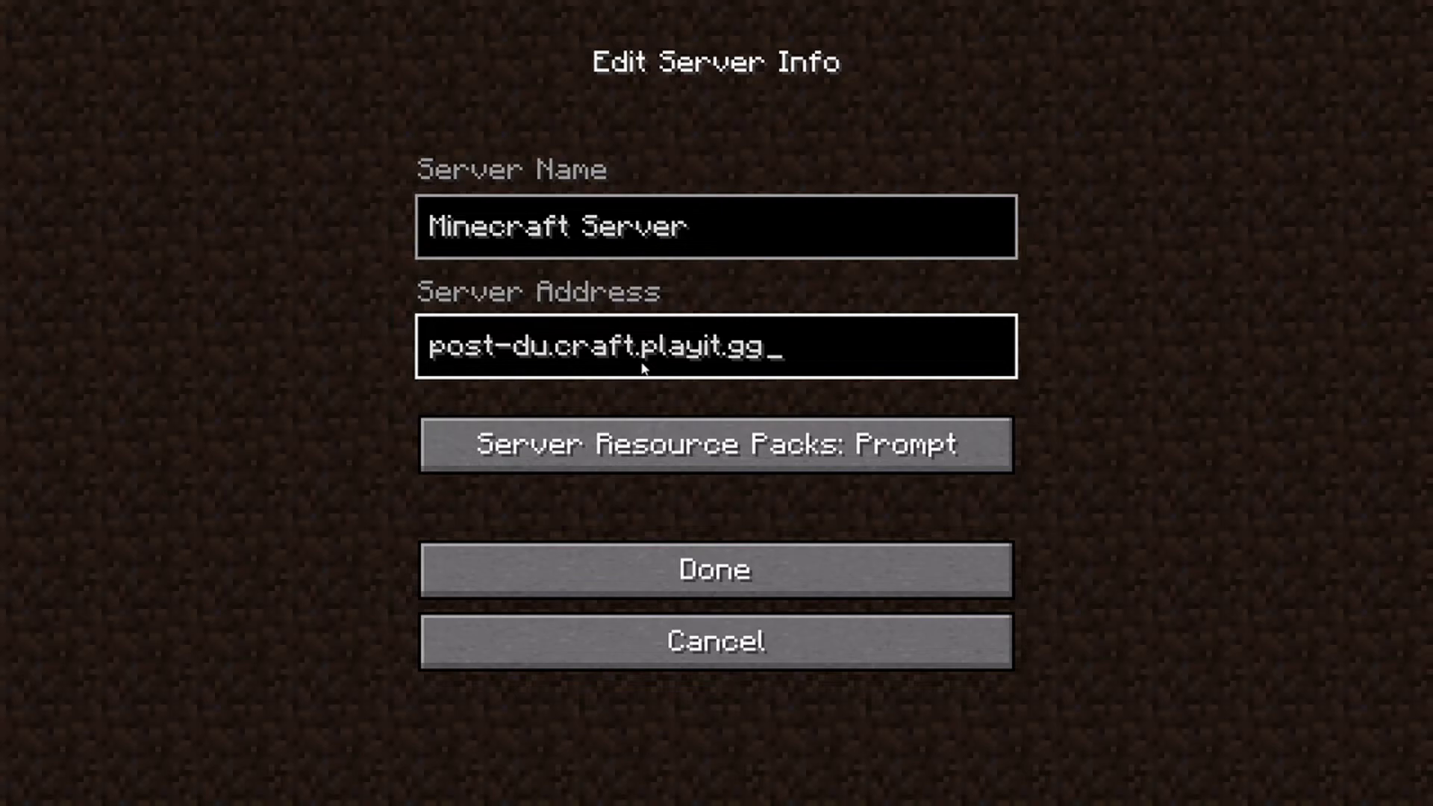
pyautogui.click(630, 566)
pyautogui.moveTo(961, 455)
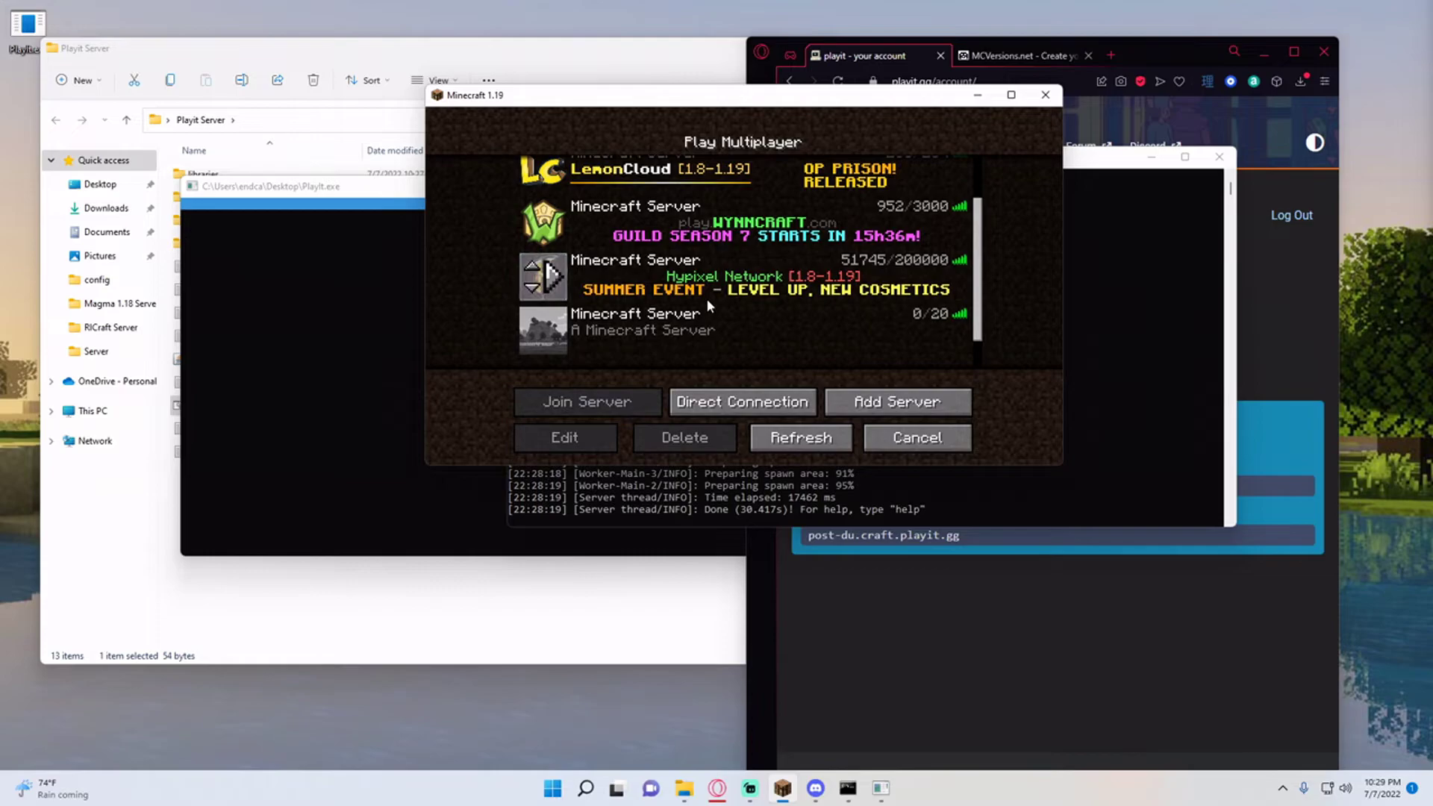
# - Join the post-du.craft.playit.gg server and resume the paused server console output
pyautogui.click(708, 312)
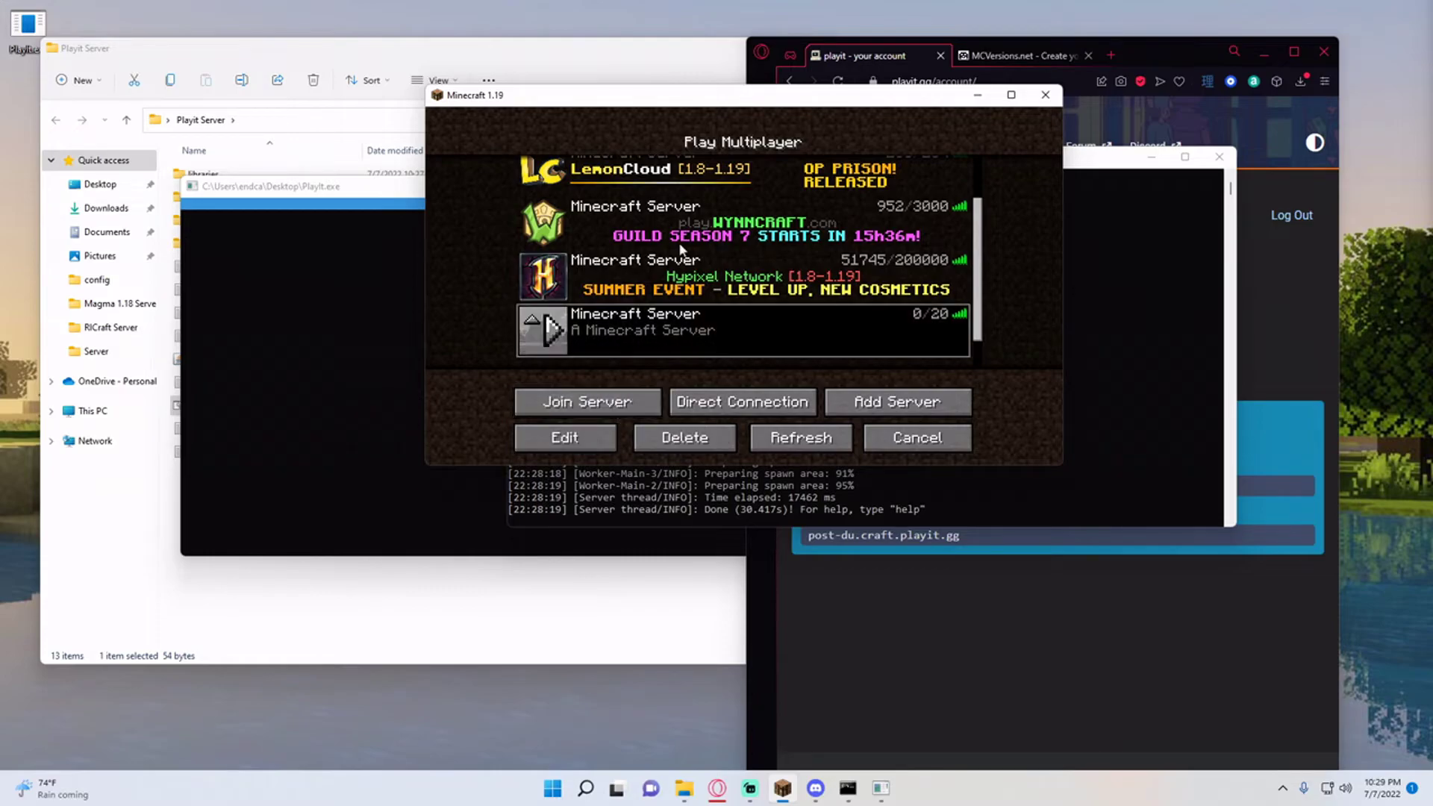
pyautogui.moveTo(681, 95); pyautogui.dragTo(295, 84)
pyautogui.click(200, 391)
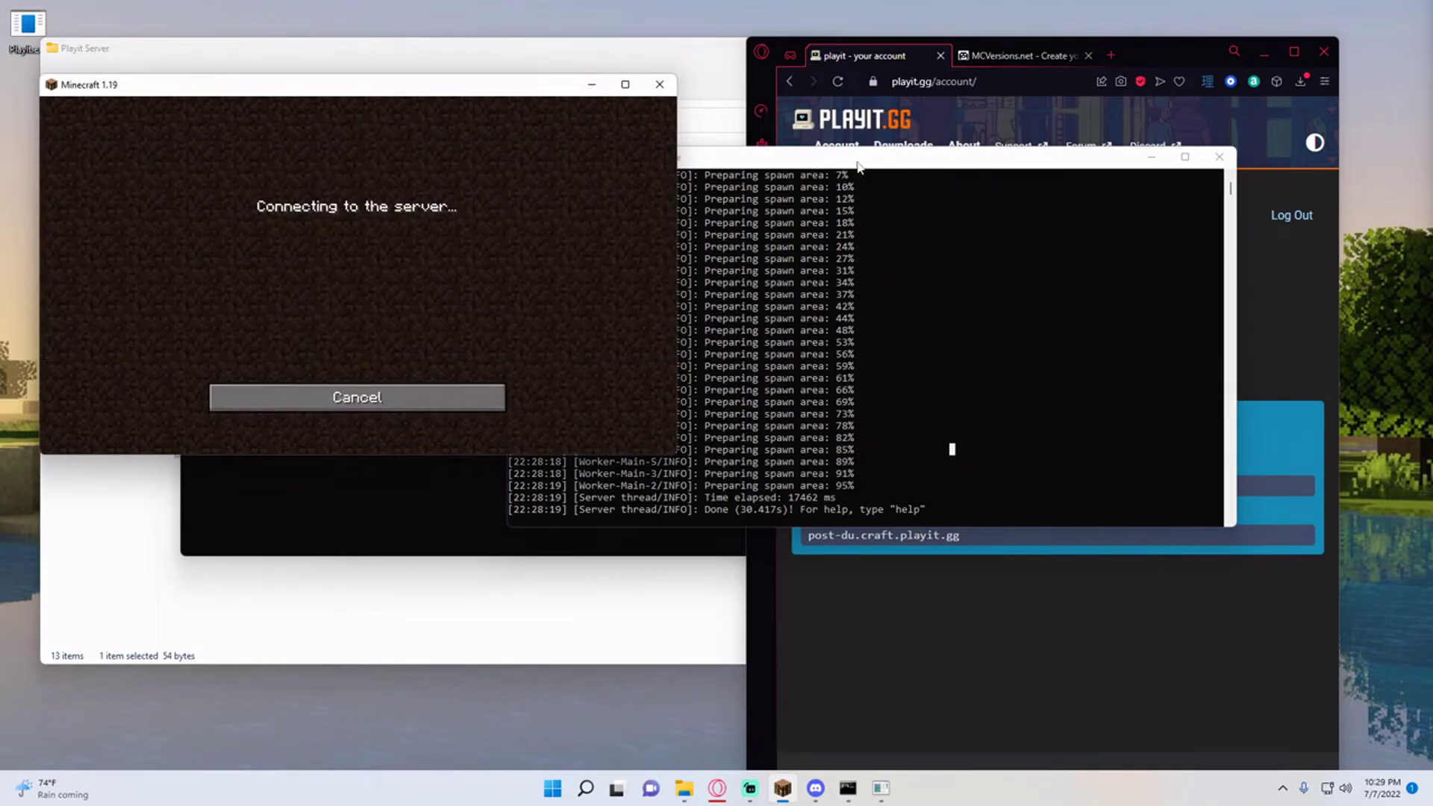
pyautogui.moveTo(857, 166); pyautogui.dragTo(1021, 94)
pyautogui.click(873, 446)
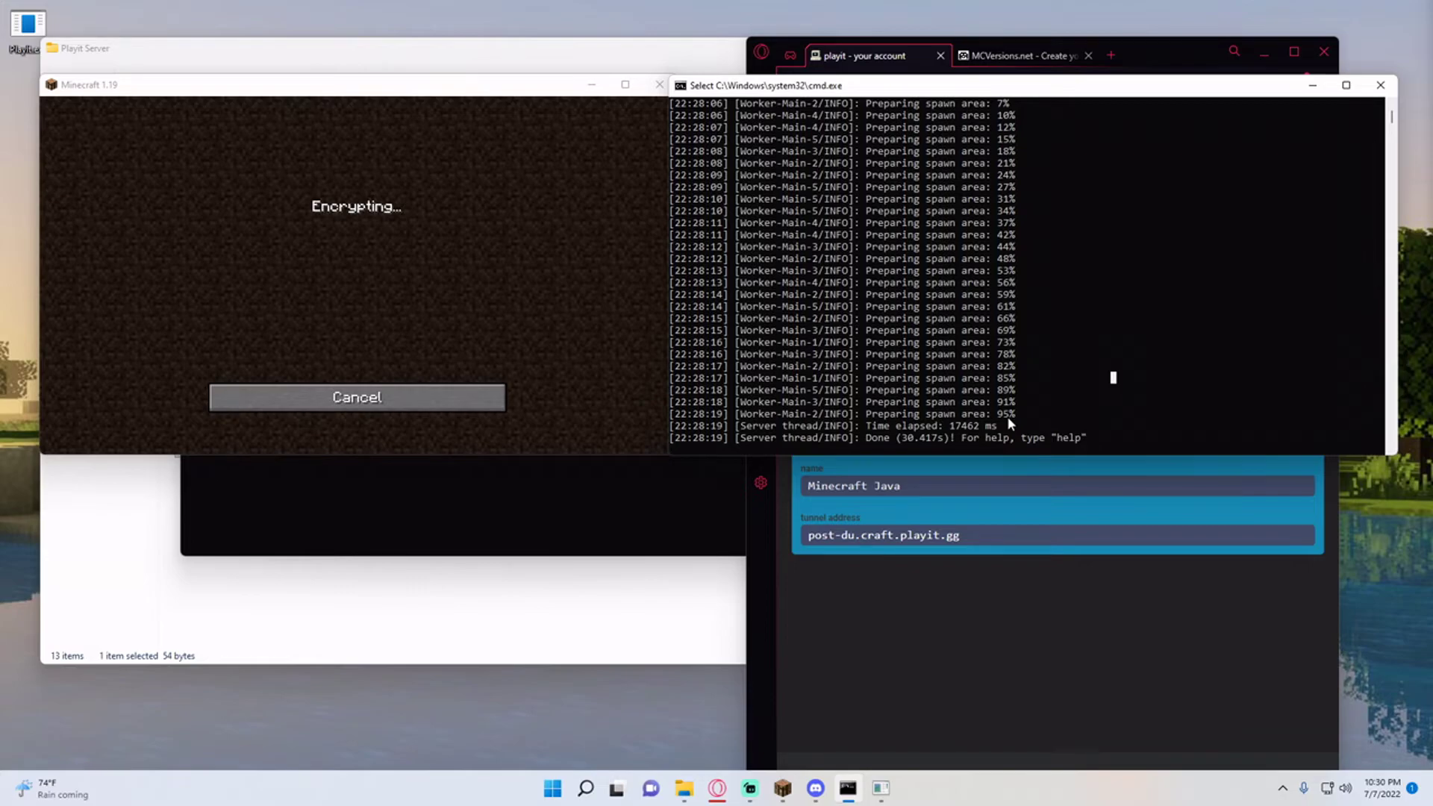
pyautogui.press('Escape')
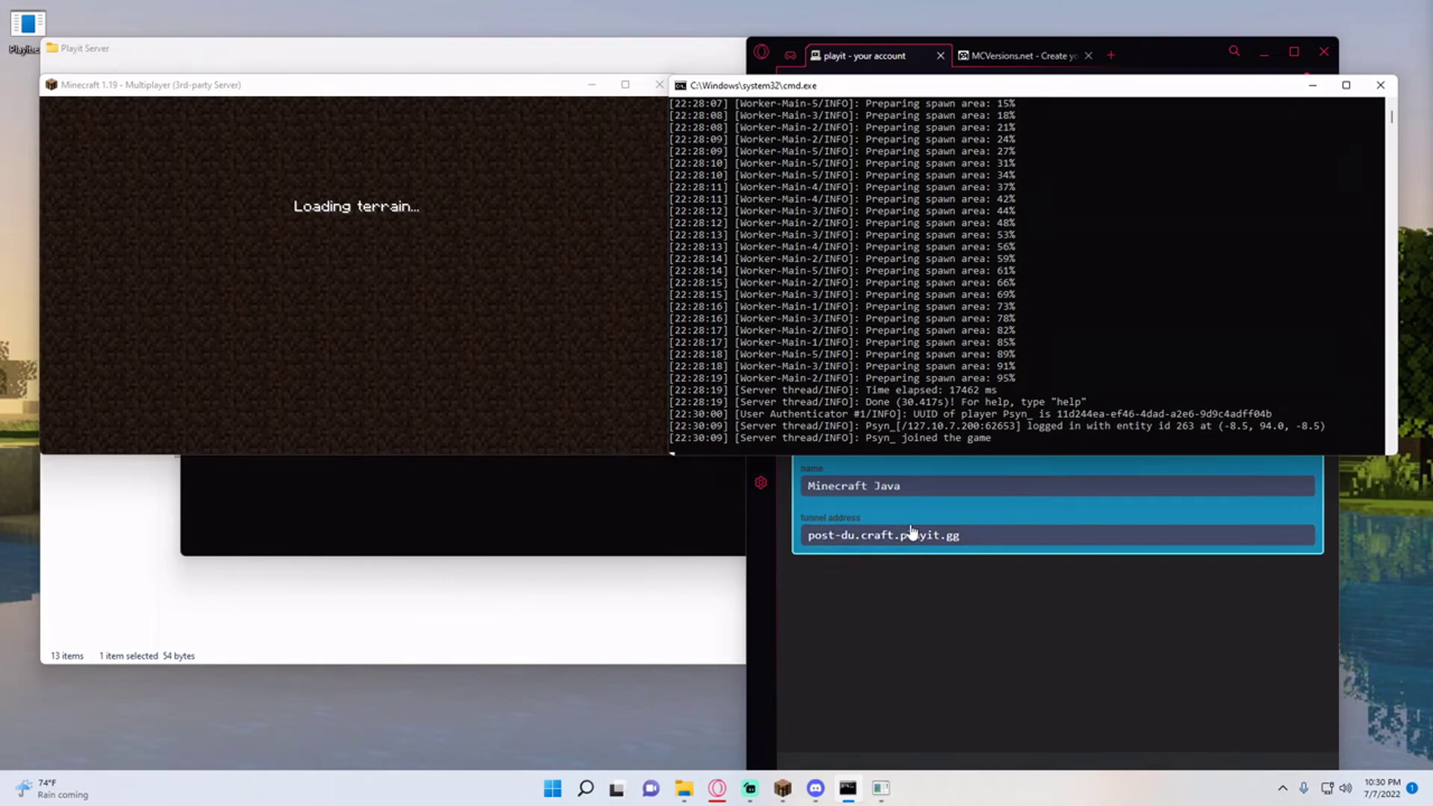
pyautogui.click(357, 212)
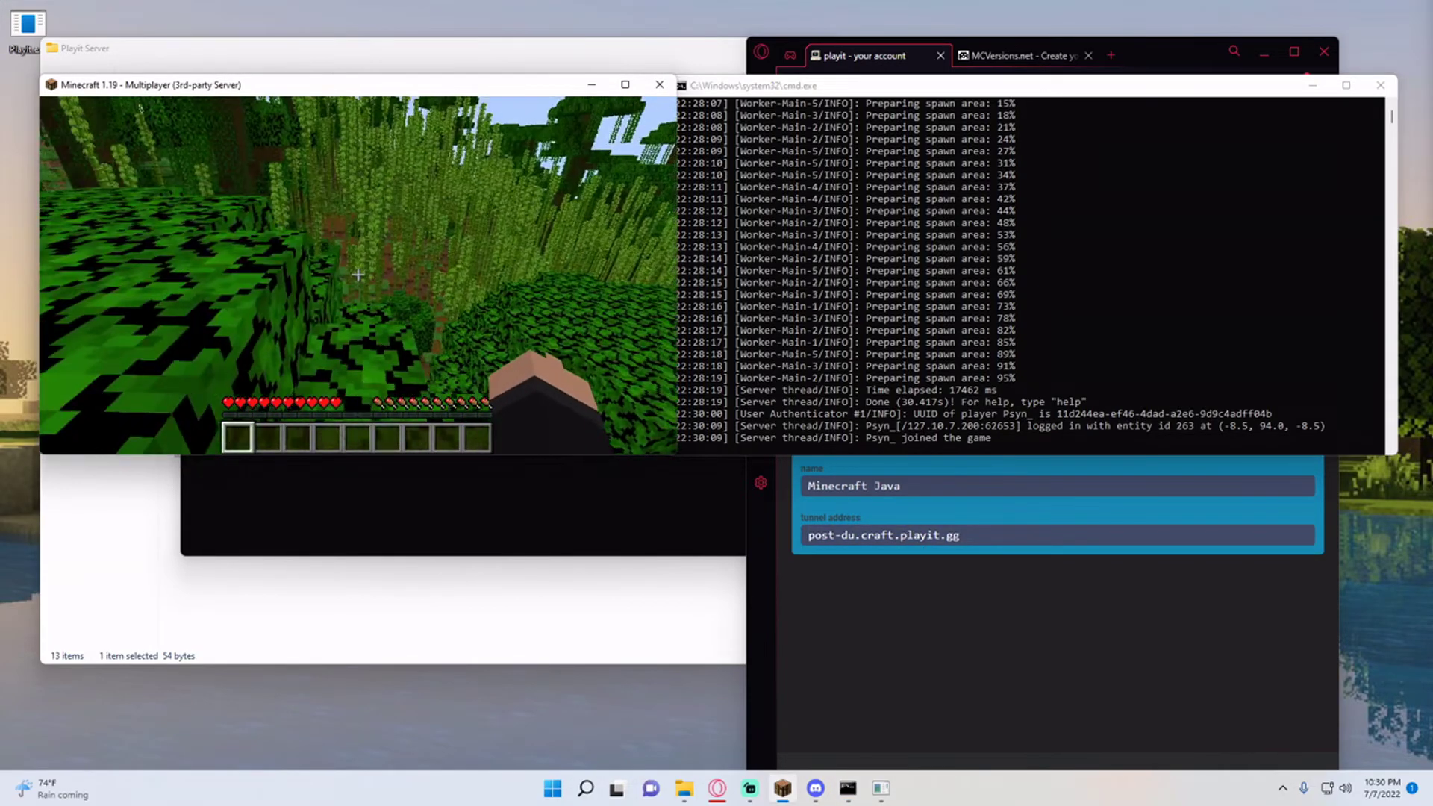
# - Grant the player operator status by running op with their username in the server console
pyautogui.press('e')
pyautogui.click(1012, 451)
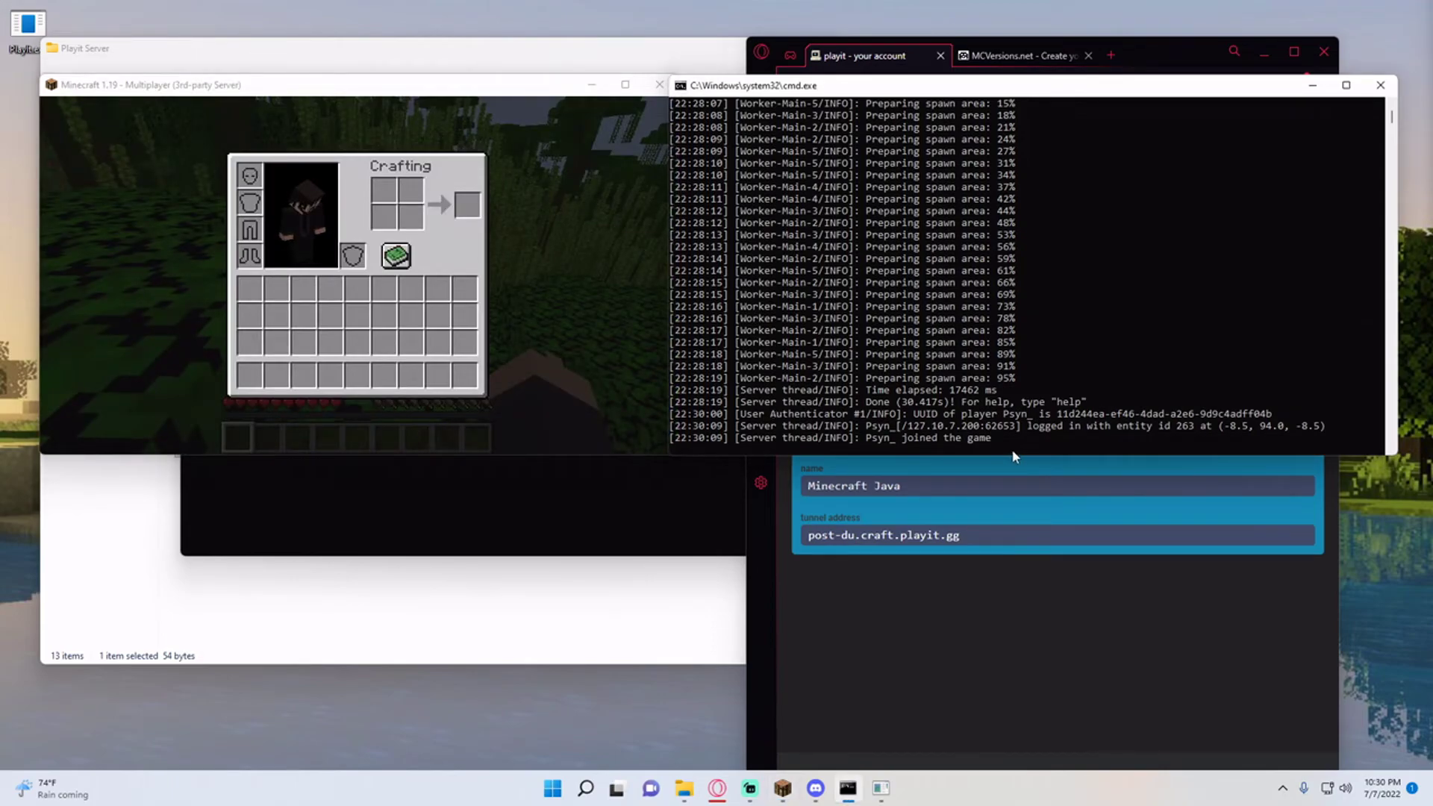
pyautogui.write('op Psyn_')
pyautogui.press('Return')
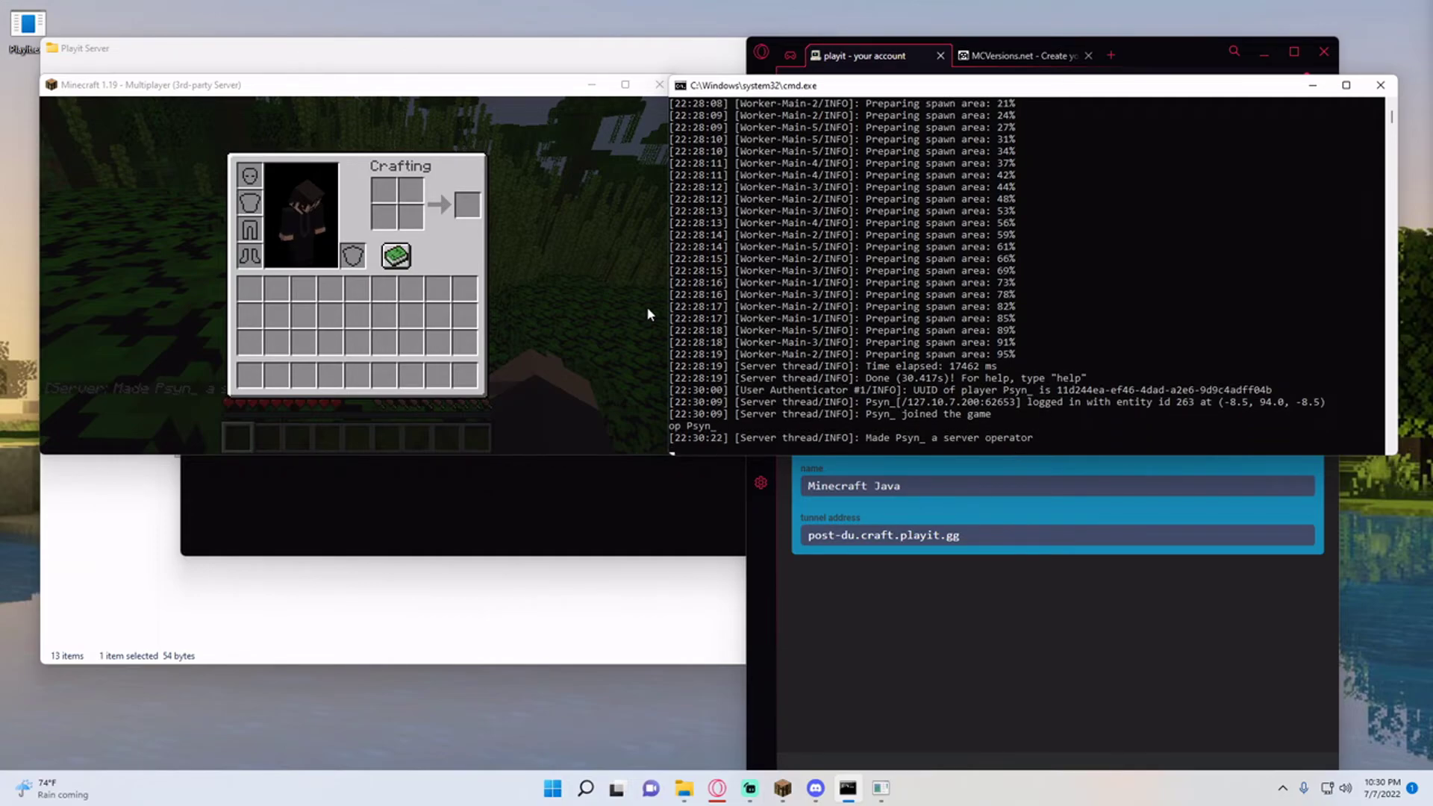
# - Switch the player to Creative mode with /gamemode creative in chat, then pause the game
pyautogui.click(647, 307)
pyautogui.press('e')
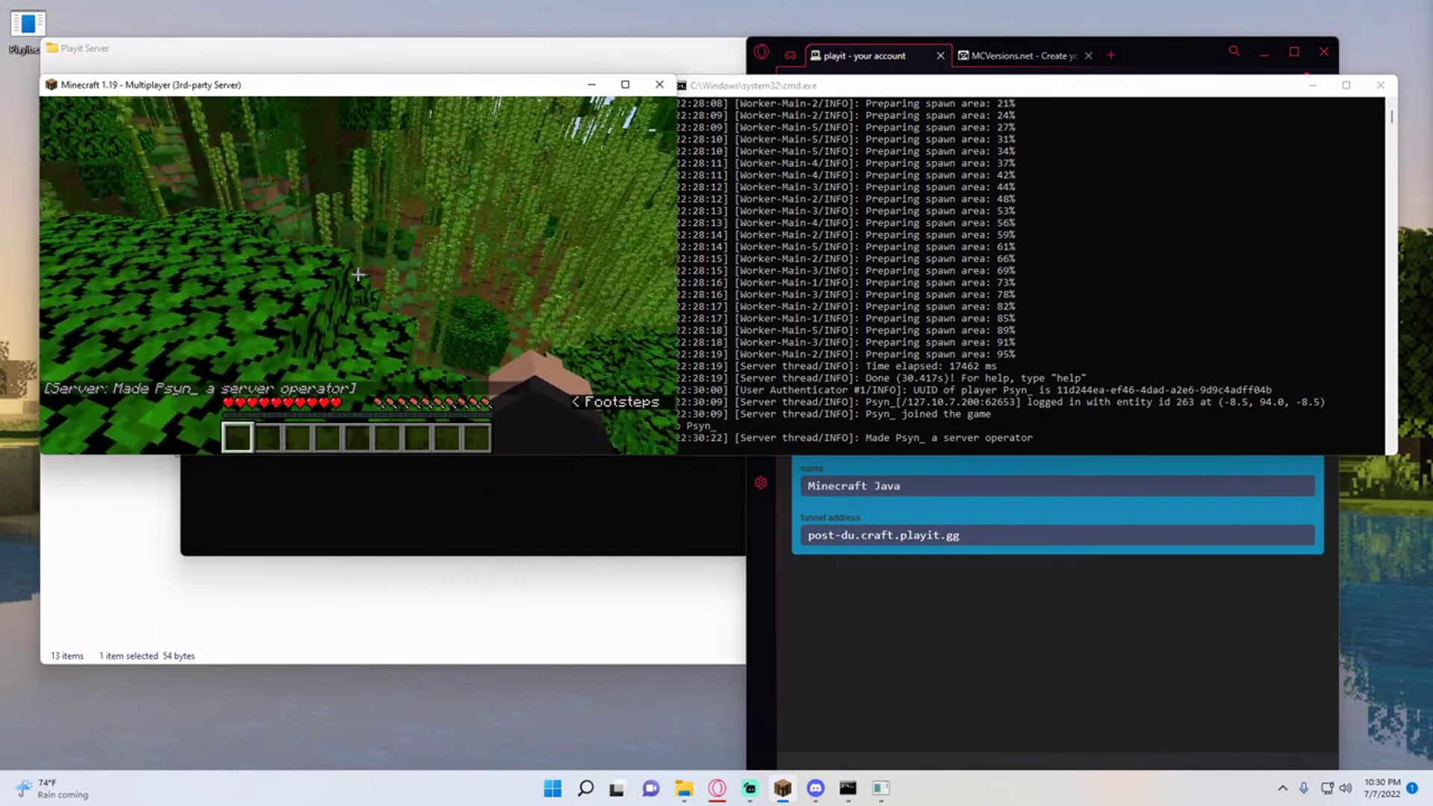
pyautogui.write('/g')
pyautogui.press('Tab')
pyautogui.write('c')
pyautogui.press('Tab')
pyautogui.press('Return')
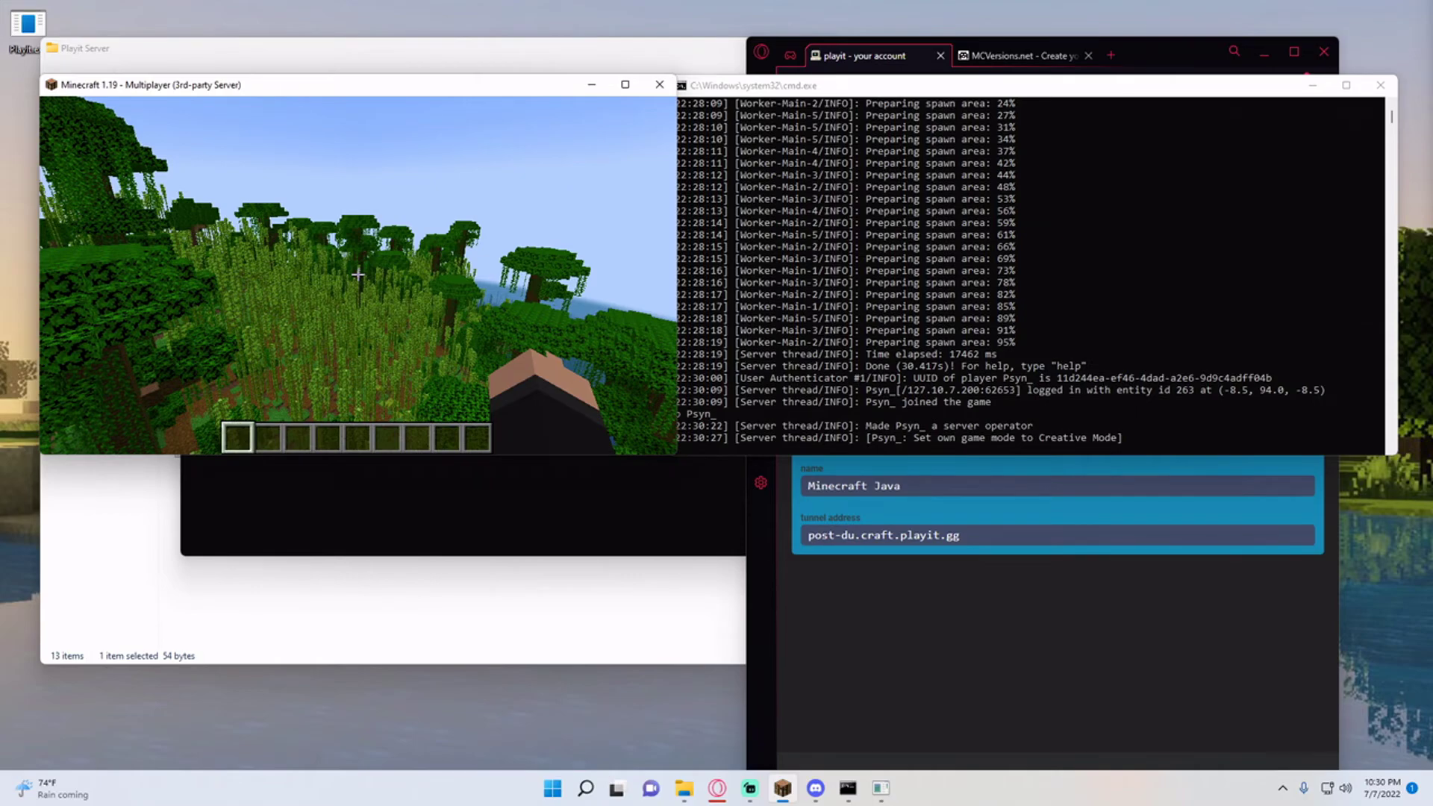
pyautogui.press('Escape')
pyautogui.click(881, 665)
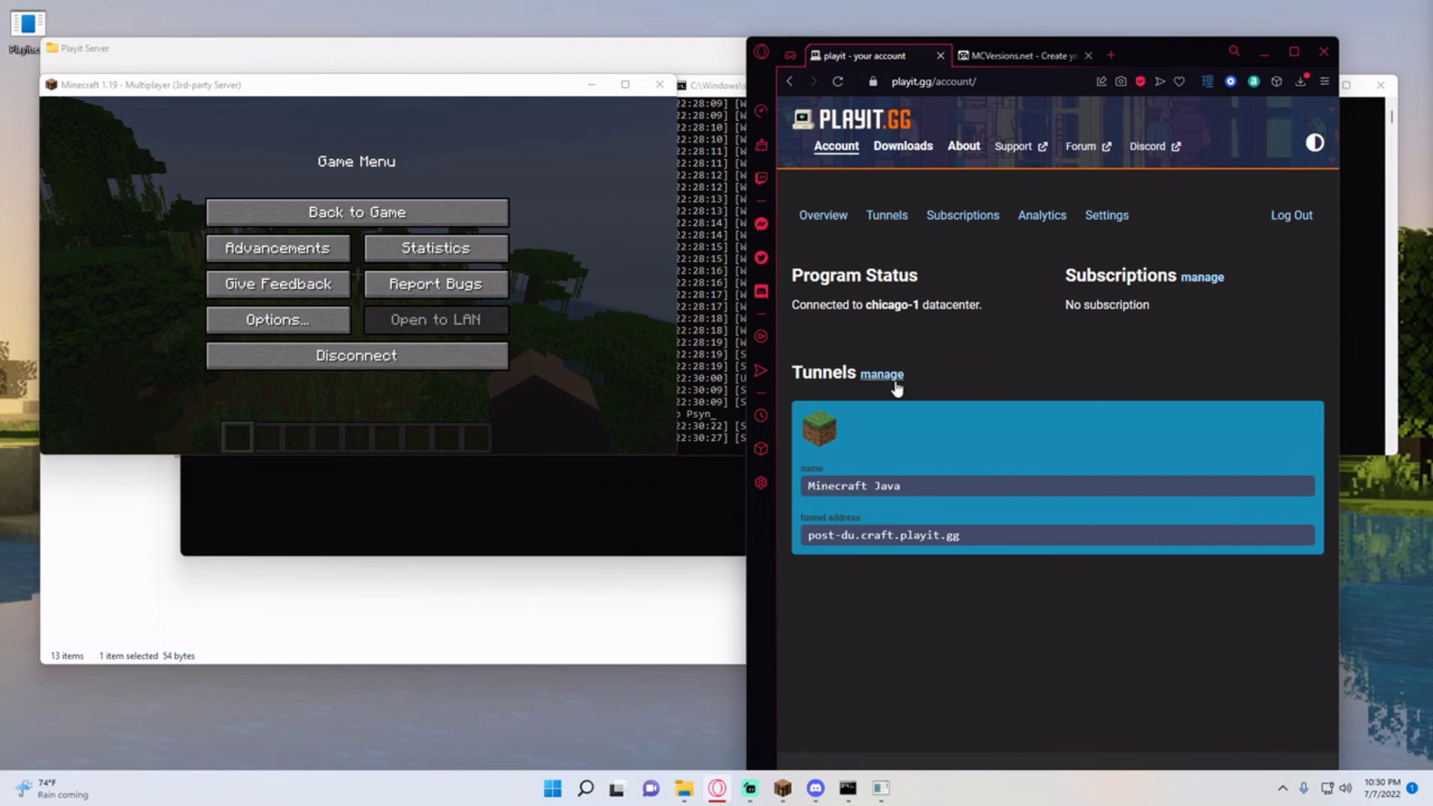
# - Highlight the playit.gg datacenter connection status, then resume Minecraft and walk forward over the jungle
pyautogui.moveTo(801, 306); pyautogui.dragTo(981, 313)
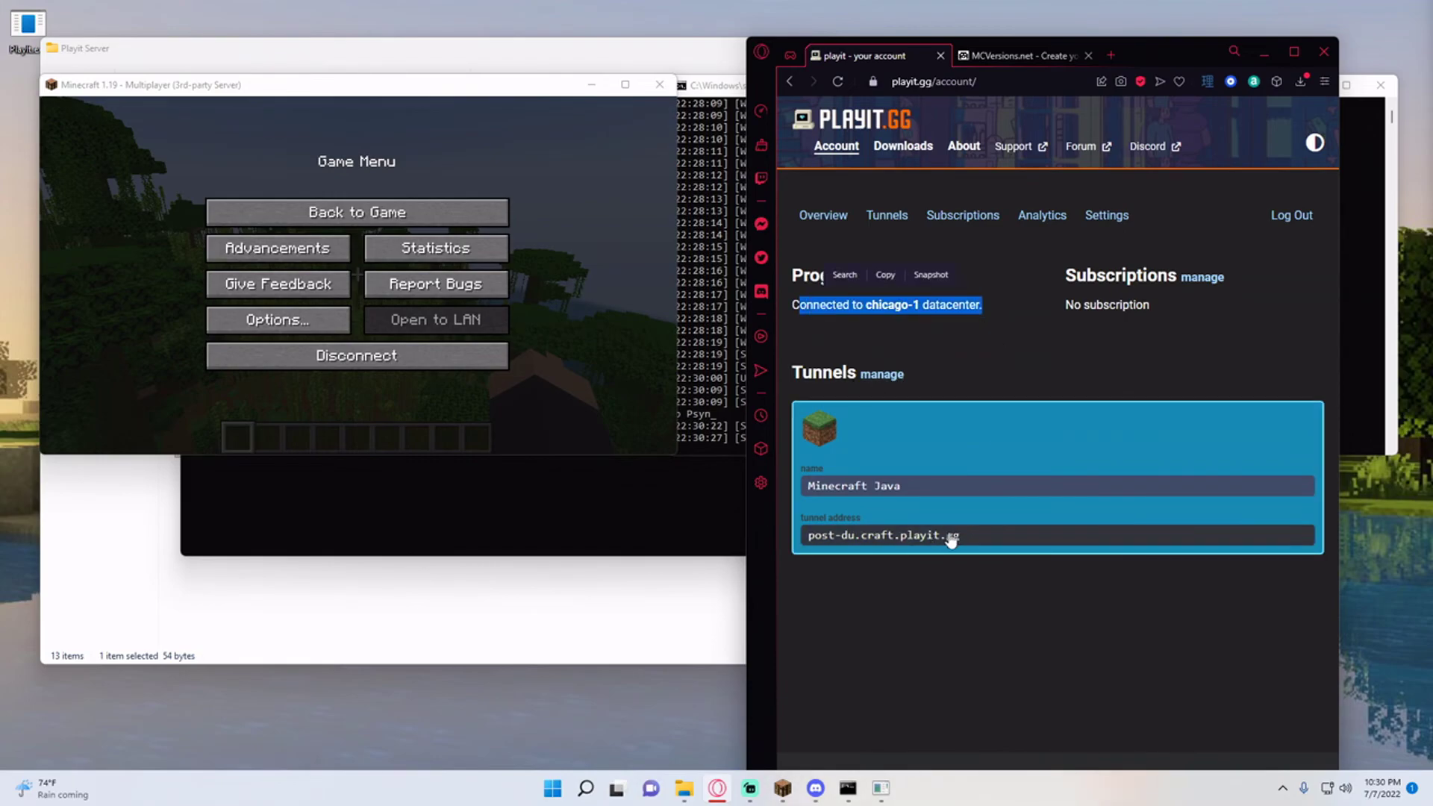
pyautogui.click(717, 427)
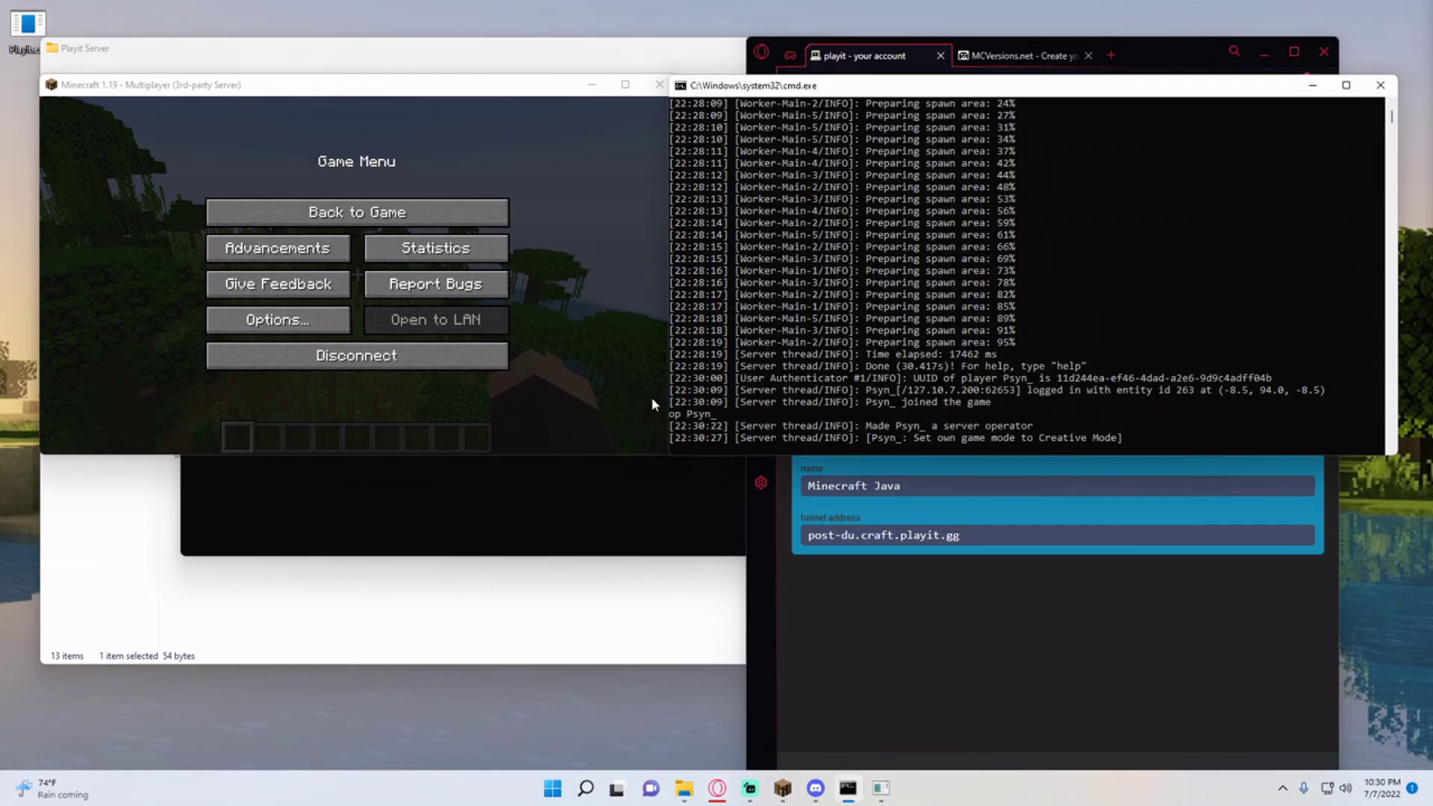
pyautogui.click(356, 212)
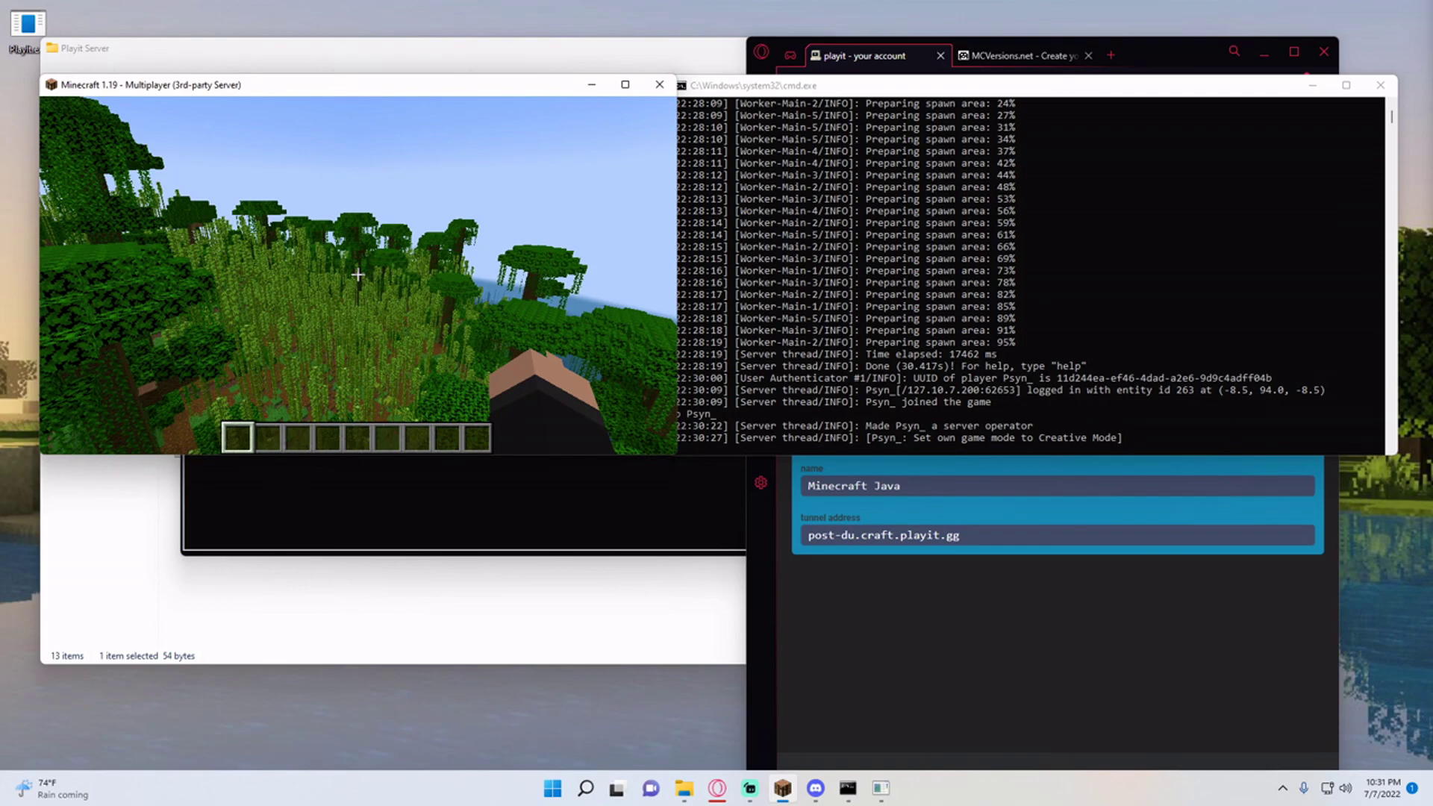
pyautogui.press('w')
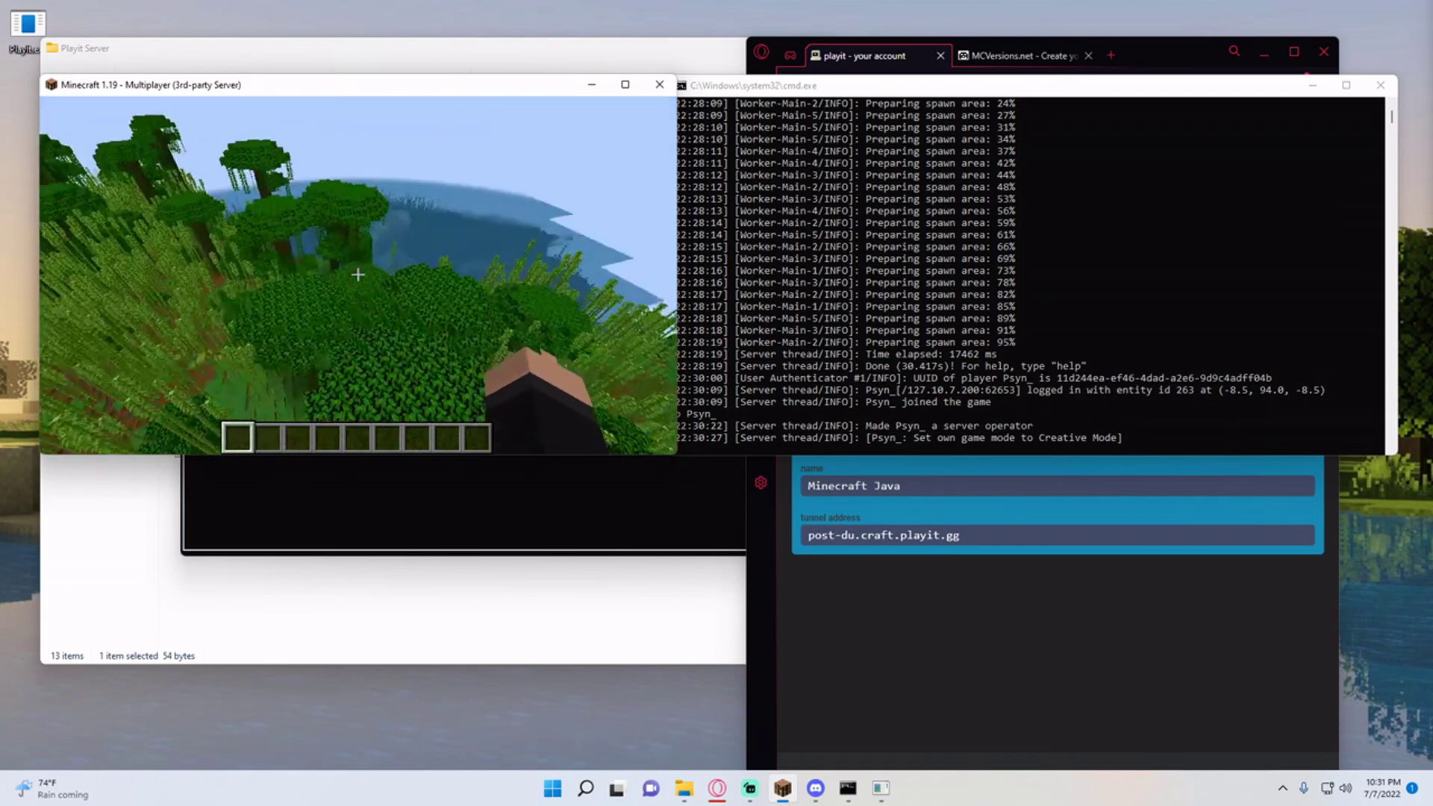